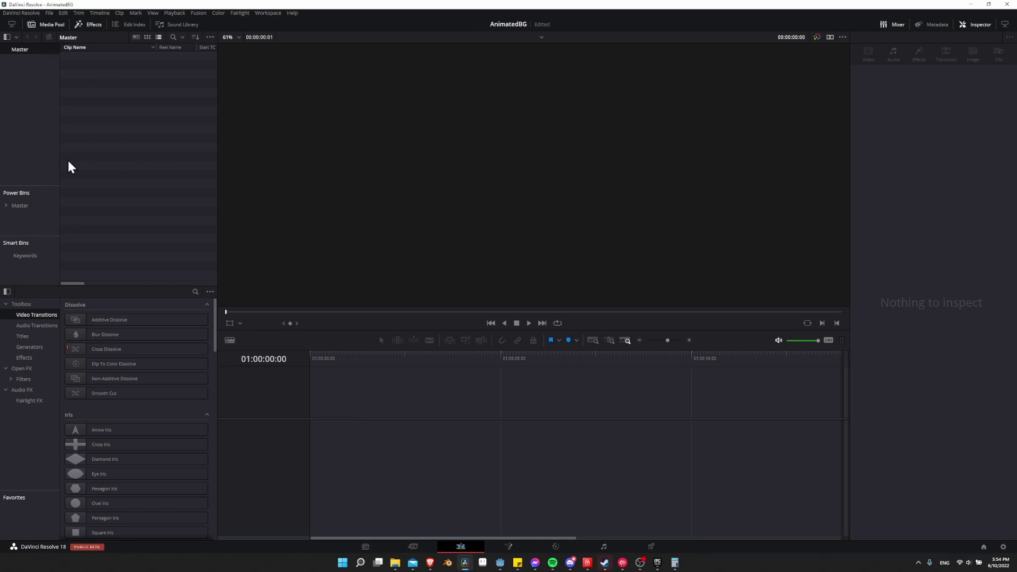
Add the Horizontal Line Reveal Fusion title at the start of a new timeline.
left_click(35, 337)
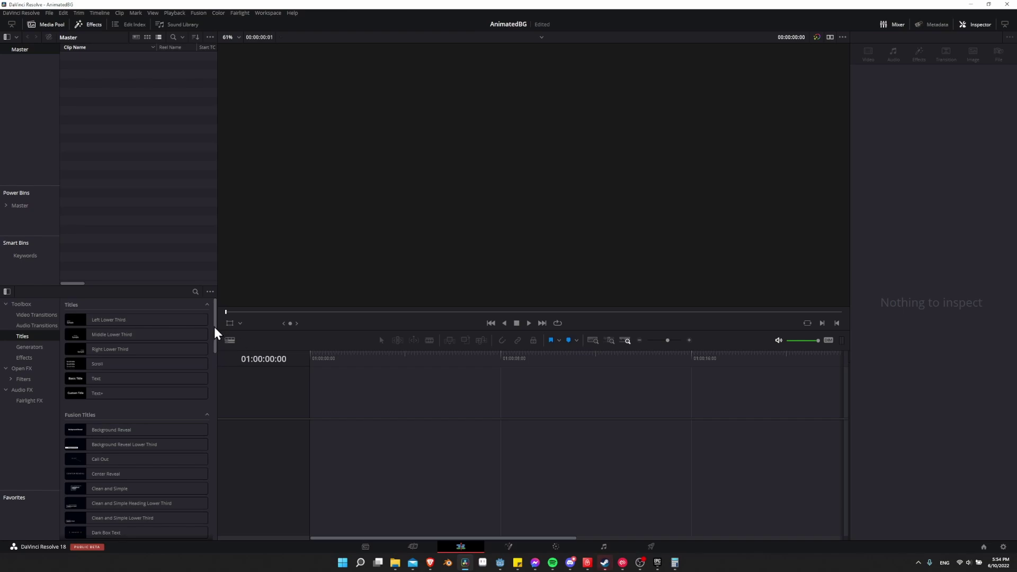
left_click_drag(216, 334, 221, 408)
mouse_move(67, 421)
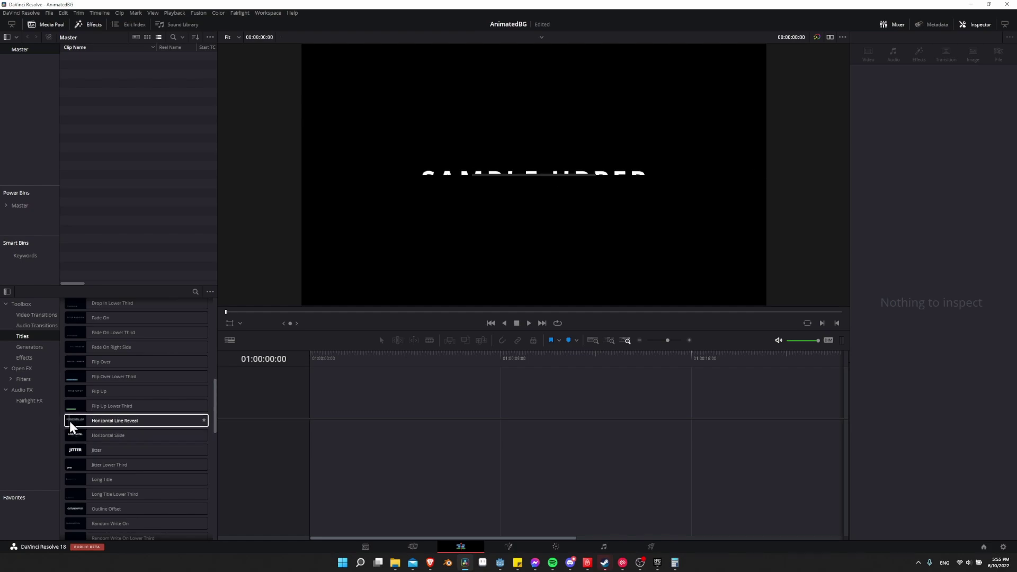
left_click(72, 427)
left_click_drag(71, 425, 311, 419)
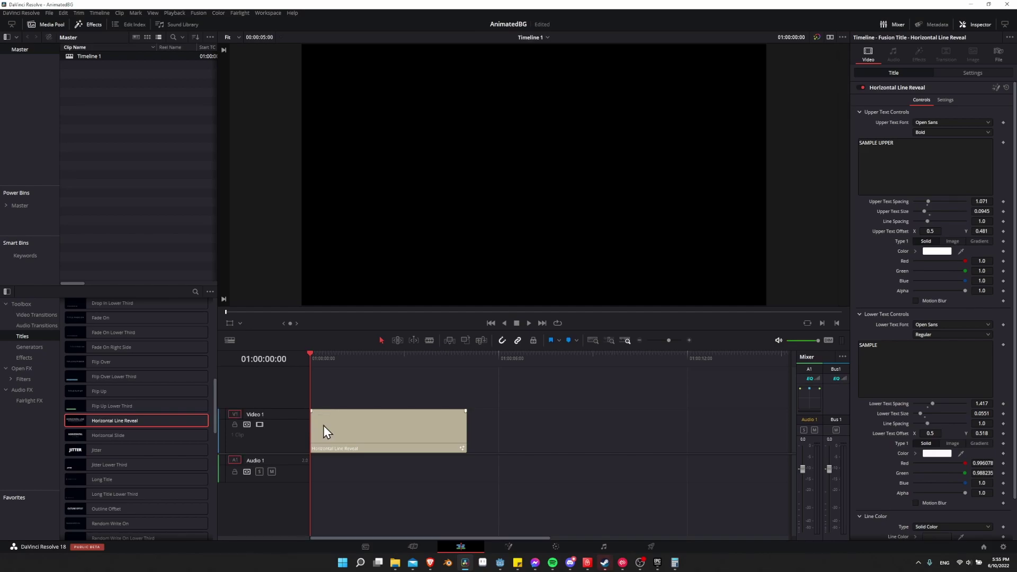
Move the Horizontal Line Reveal title up to the Video 2 track and give the video tracks more room.
left_click_drag(323, 425, 323, 395)
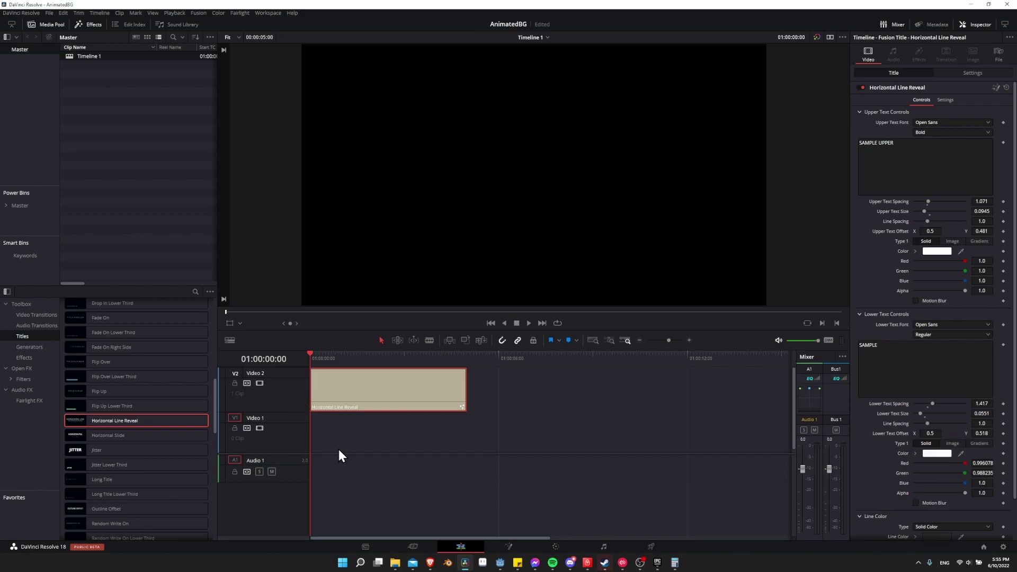
left_click_drag(325, 454, 323, 469)
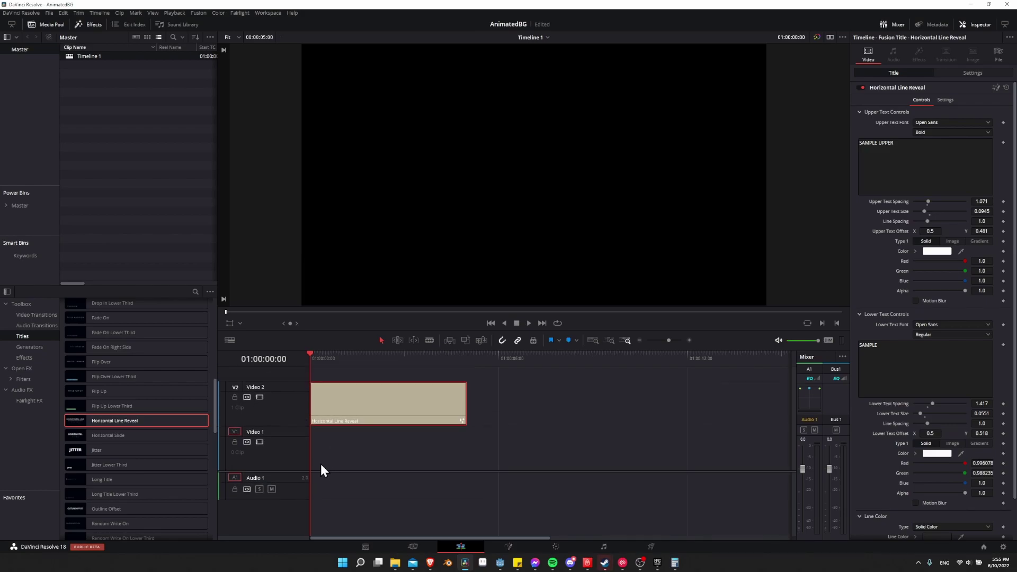
left_click(314, 444)
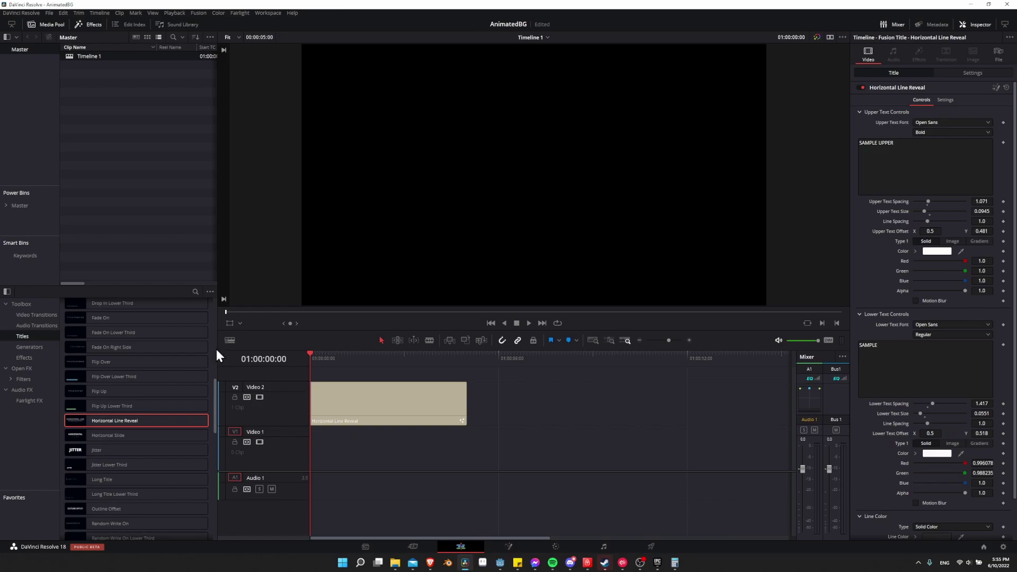
Place the Texture Background Fusion generator on Video 1 beneath the title and preview the two combined.
left_click(24, 348)
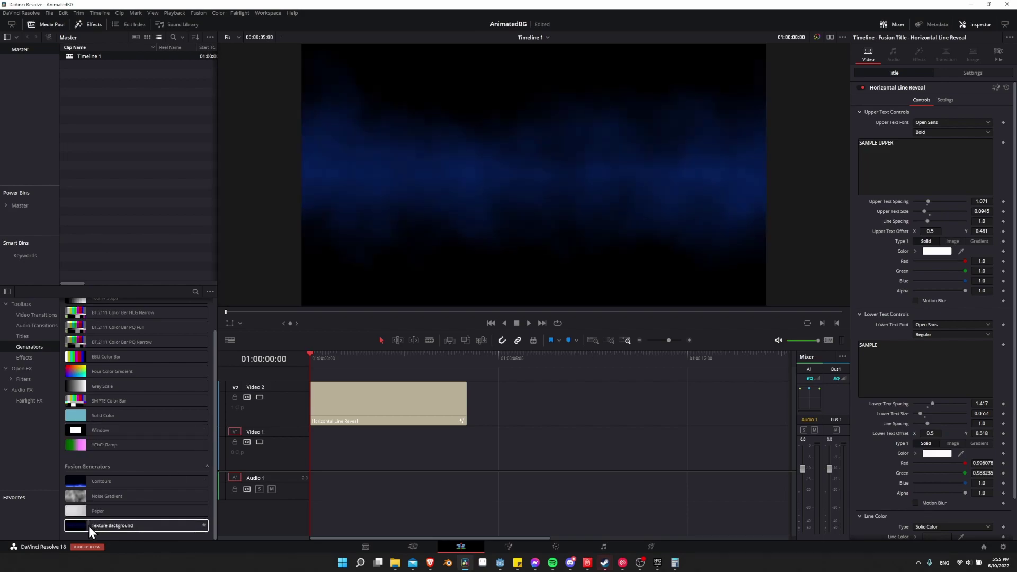
left_click_drag(88, 526, 313, 456)
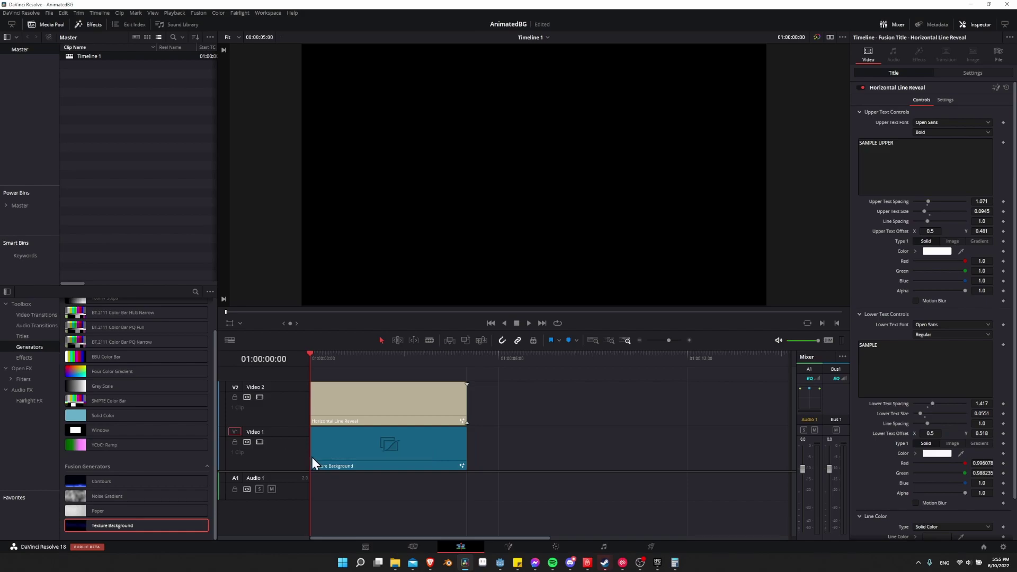
left_click_drag(328, 357, 337, 358)
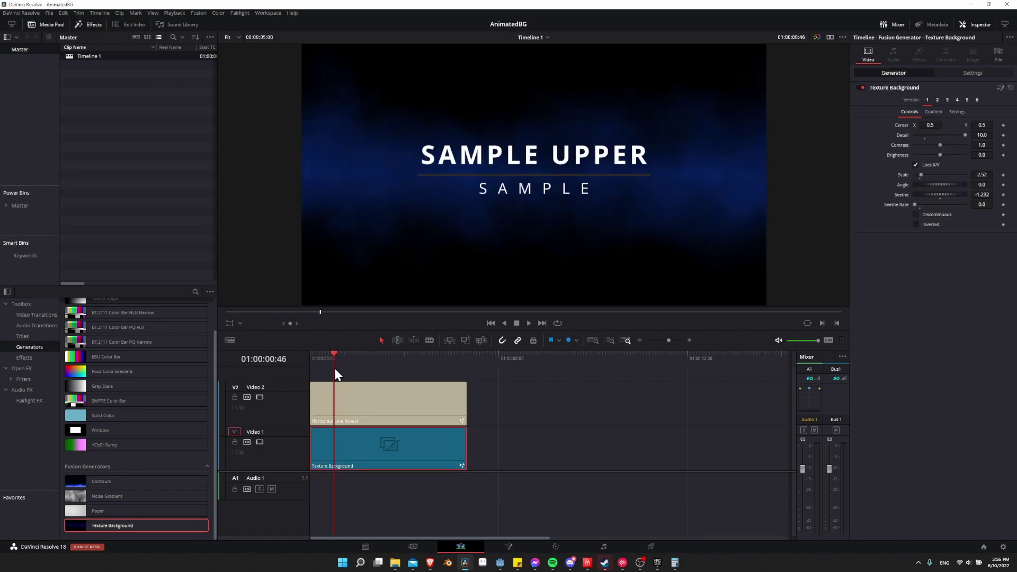
mouse_move(335, 360)
left_mouse_down()
mouse_move(354, 358)
mouse_move(339, 359)
left_mouse_up()
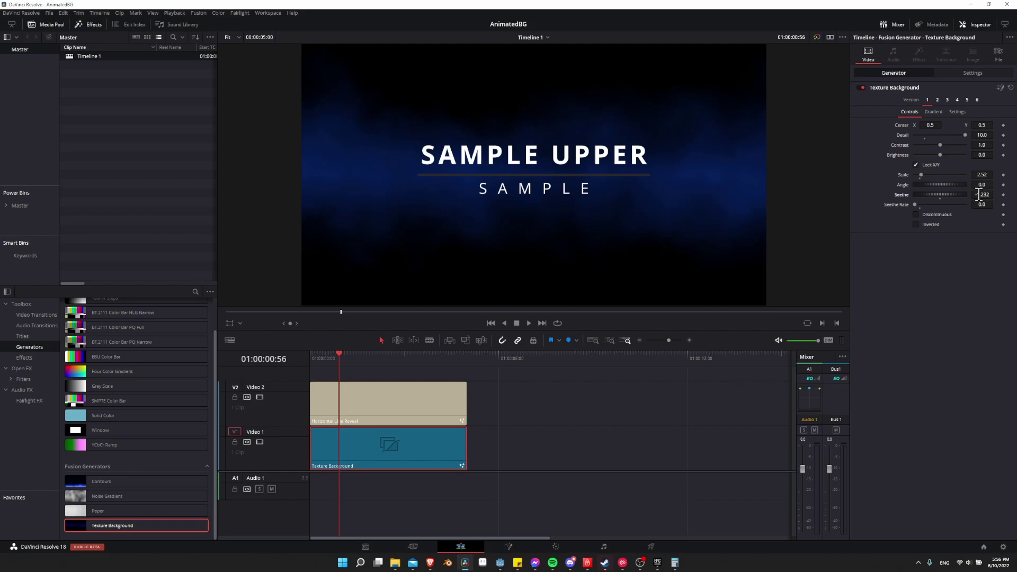
Set the Texture Background's Seethe to -0.748 and keyframe it at the first frame of the clip.
left_click_drag(978, 195, 998, 194)
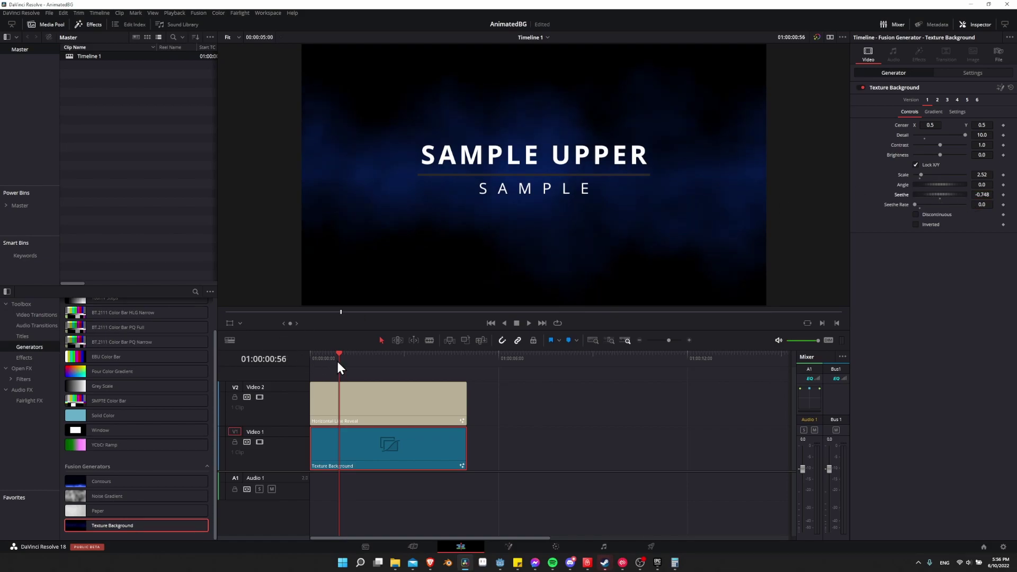
left_click(309, 360)
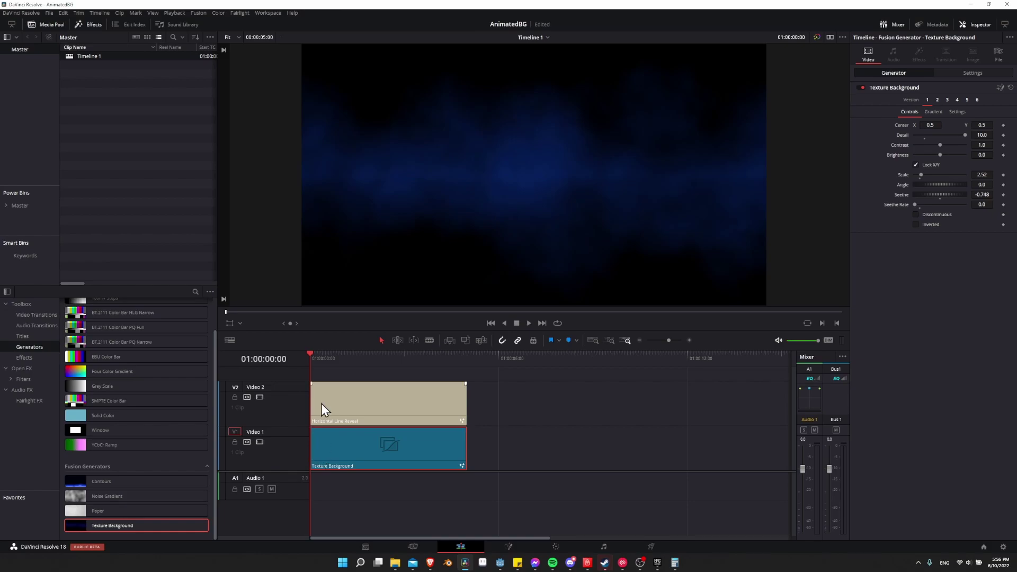
left_click(1003, 194)
Set Seethe to 1.479 at the clip's end, 01:00:05:00, and play the animated background from the start.
left_click_drag(386, 359, 465, 361)
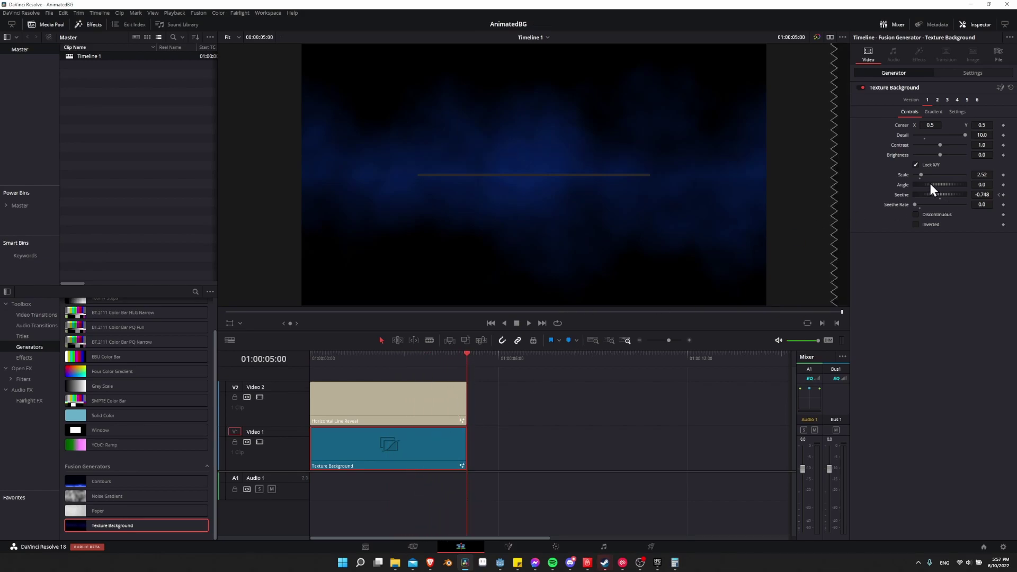
left_click_drag(931, 195, 981, 194)
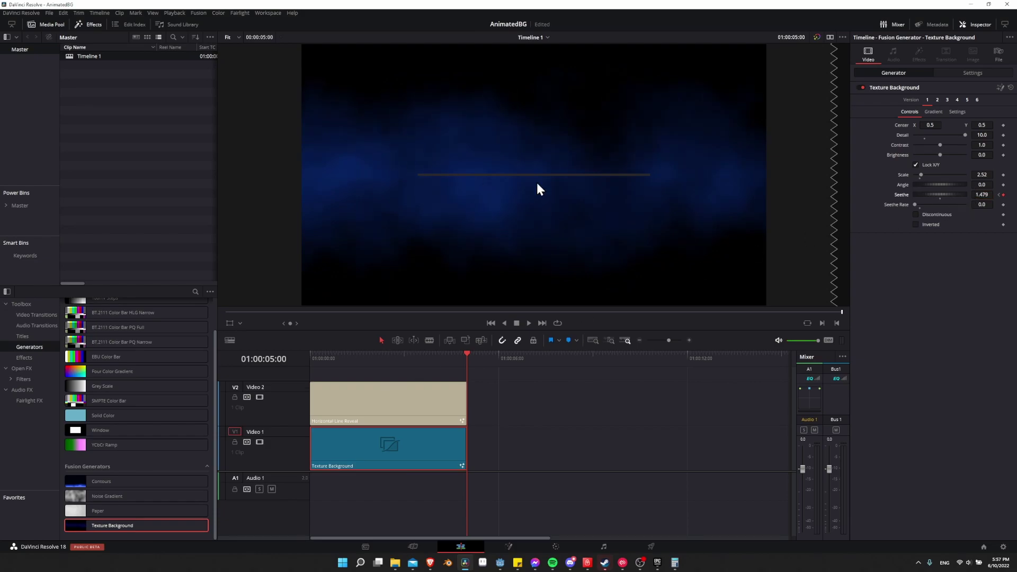
left_click_drag(316, 360, 294, 361)
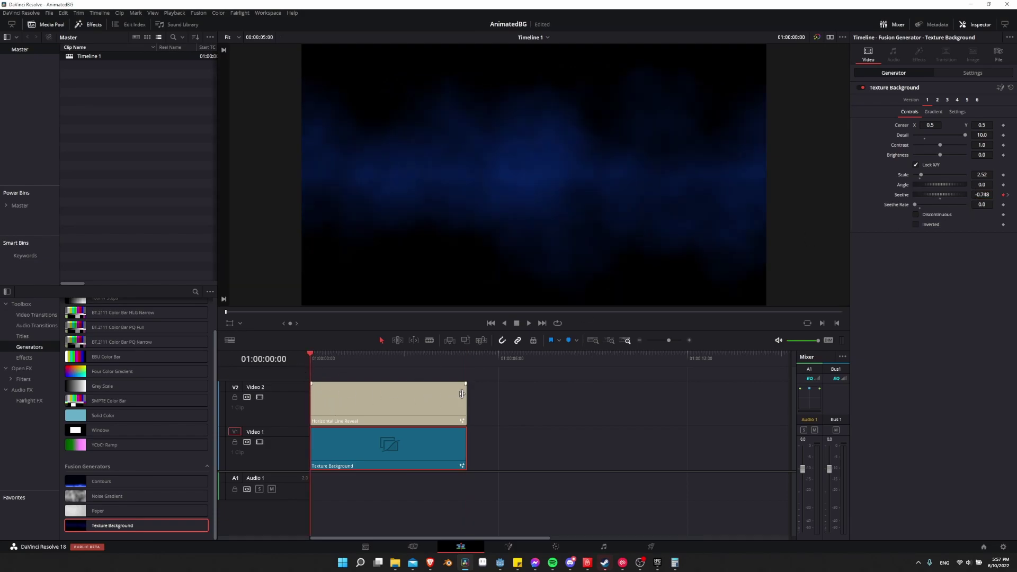
key("space")
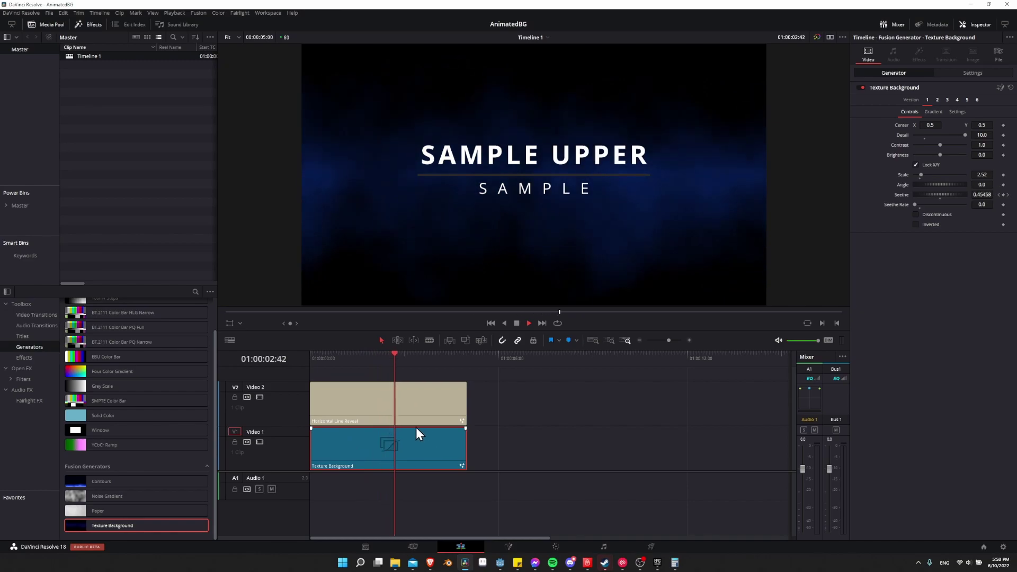
key("space")
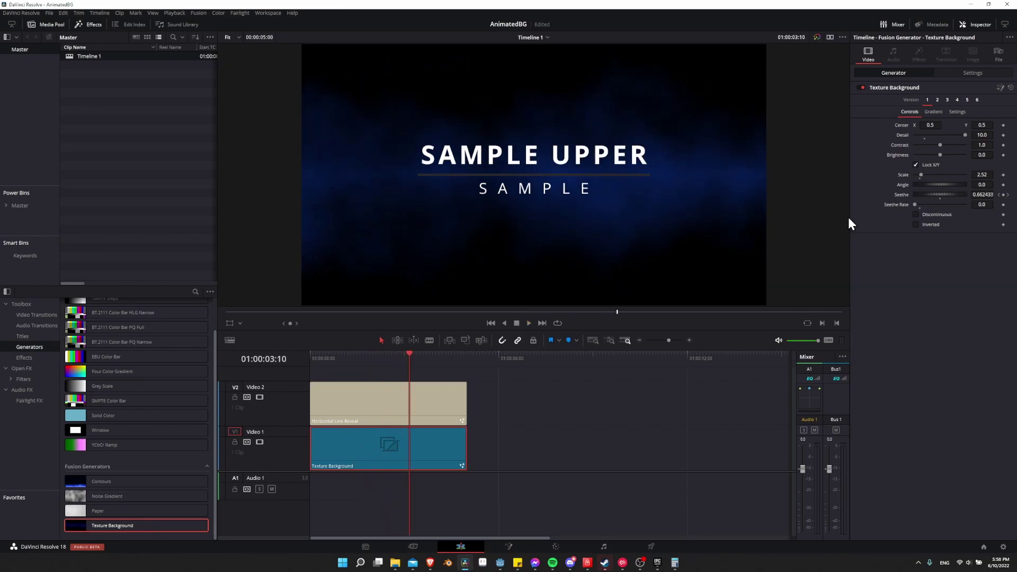
Set the Texture Background's Seethe Rate to 0.1 and play back the faster motion.
left_click_drag(915, 204, 919, 204)
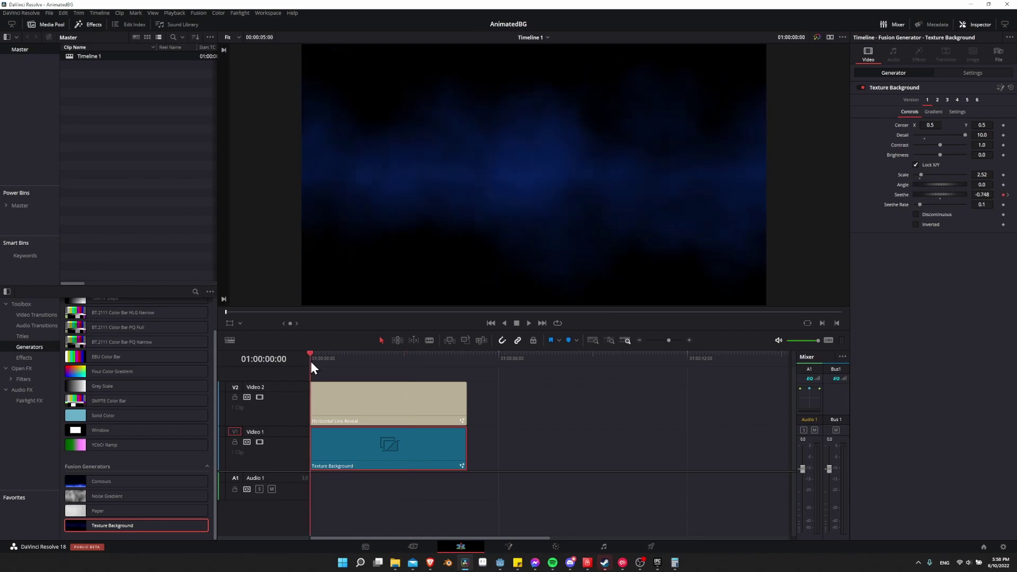
key("space")
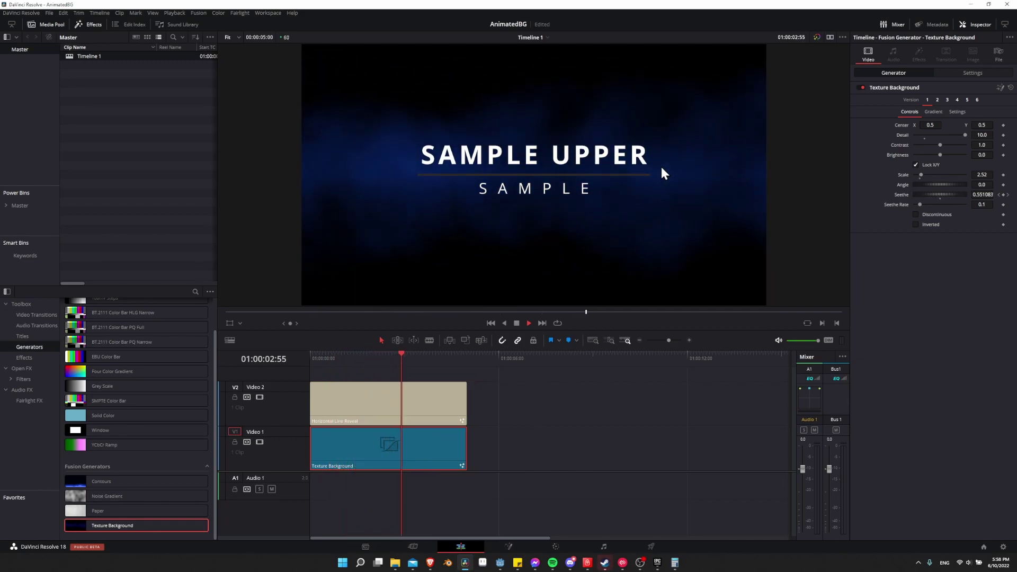
key("space")
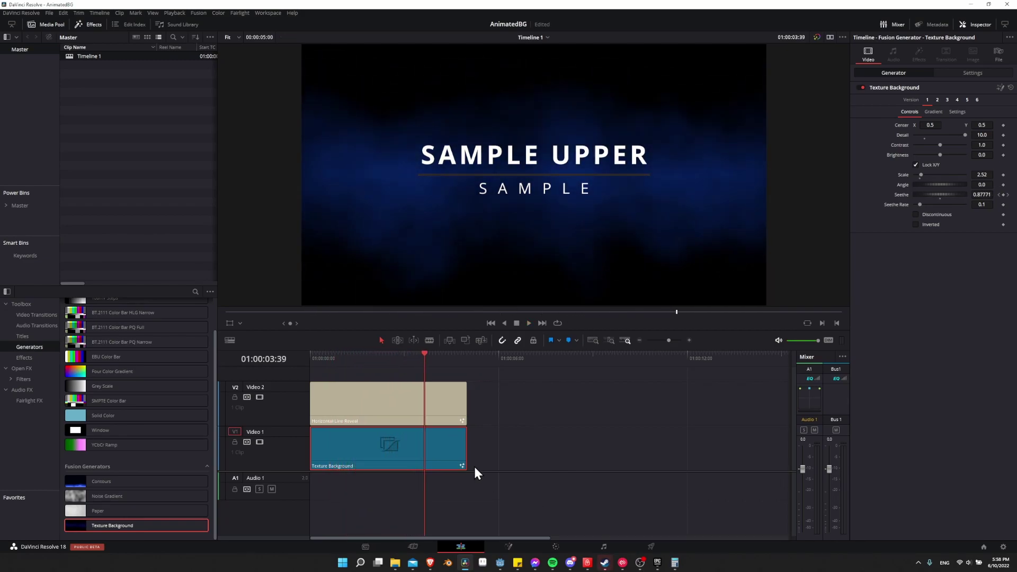
Change the first colour stop of the Texture Background's gradient to dark red, #aa0000.
left_click(932, 113)
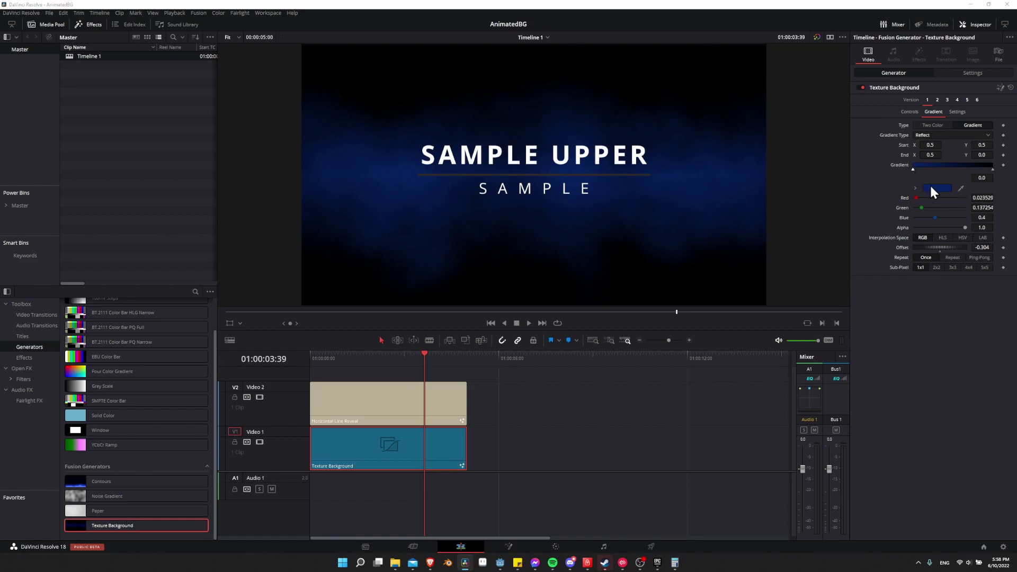
left_click(930, 187)
left_click(423, 220)
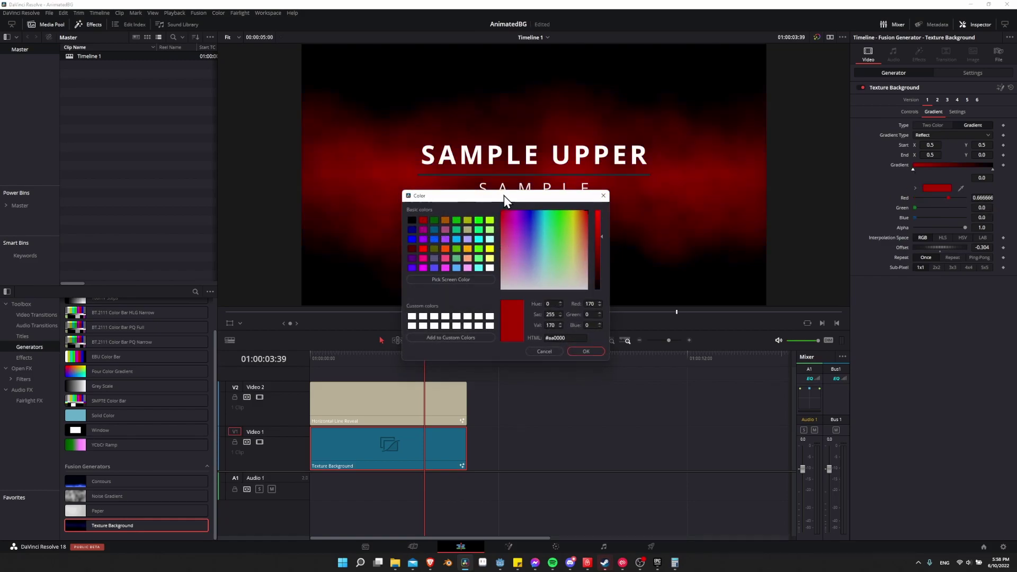
left_click_drag(503, 195, 620, 277)
left_click(702, 433)
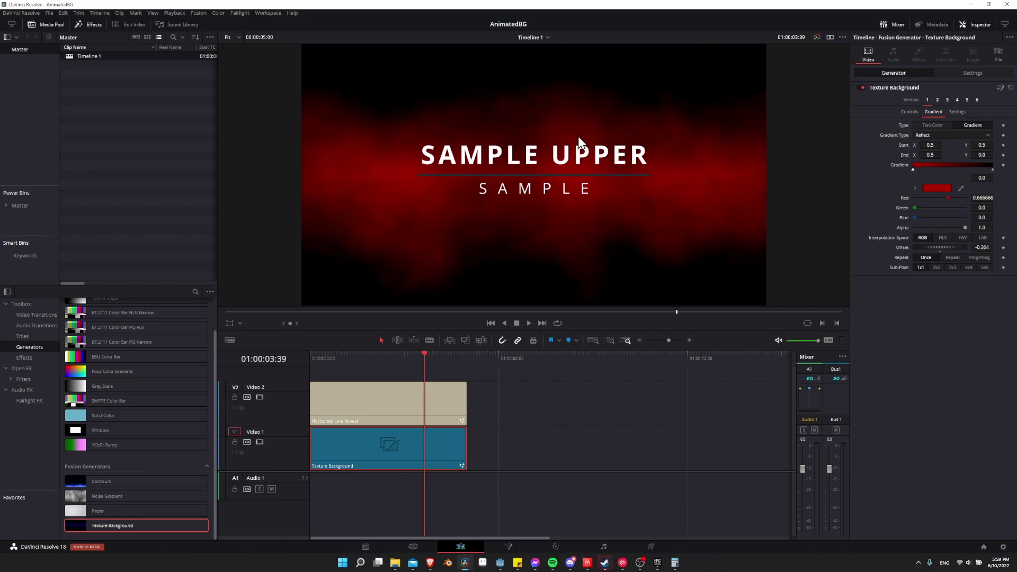
Try the yellow #aaaa00 on the gradient's end colour stop and discard it.
left_click(992, 168)
left_click(944, 187)
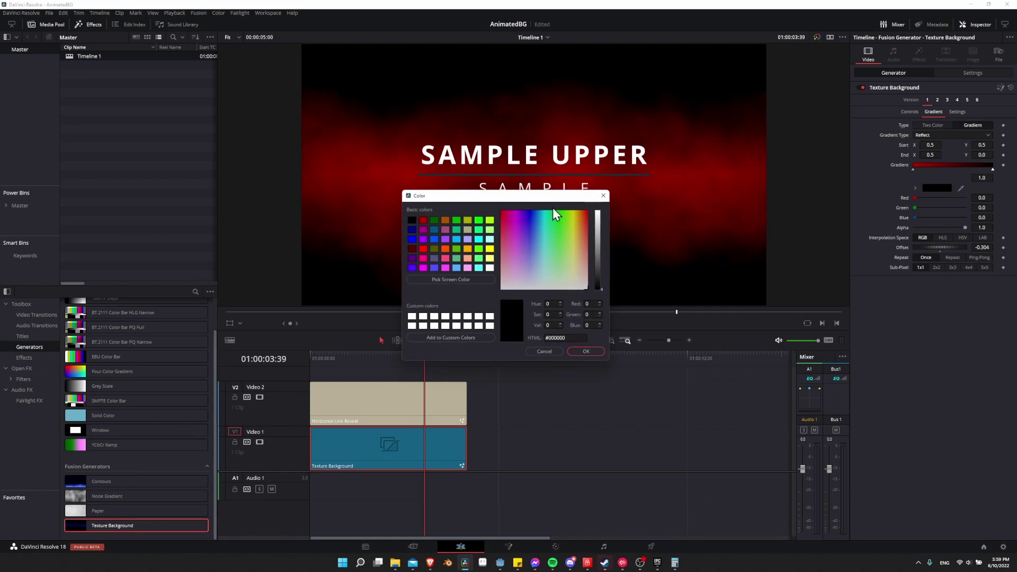
left_click(468, 221)
left_click_drag(517, 197, 596, 293)
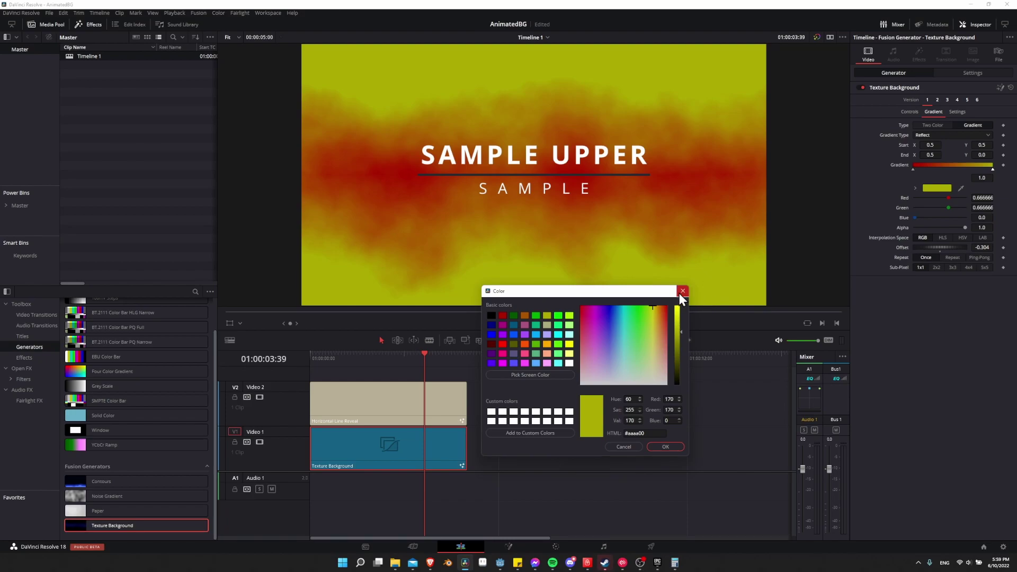
left_click(681, 293)
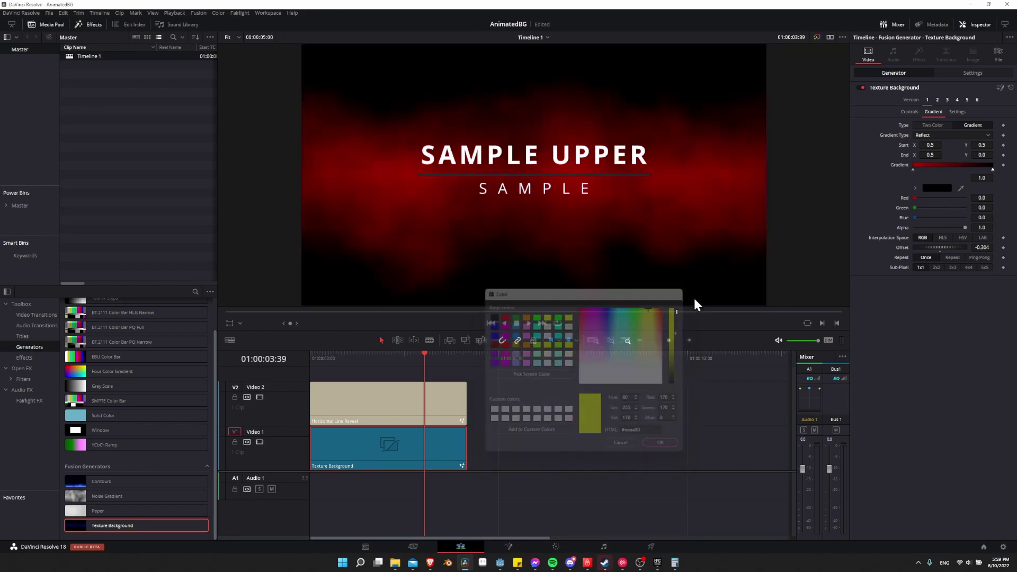
Try the Uni, Linear and Radial gradient types on the Texture Background and return to Reflect.
left_click(920, 134)
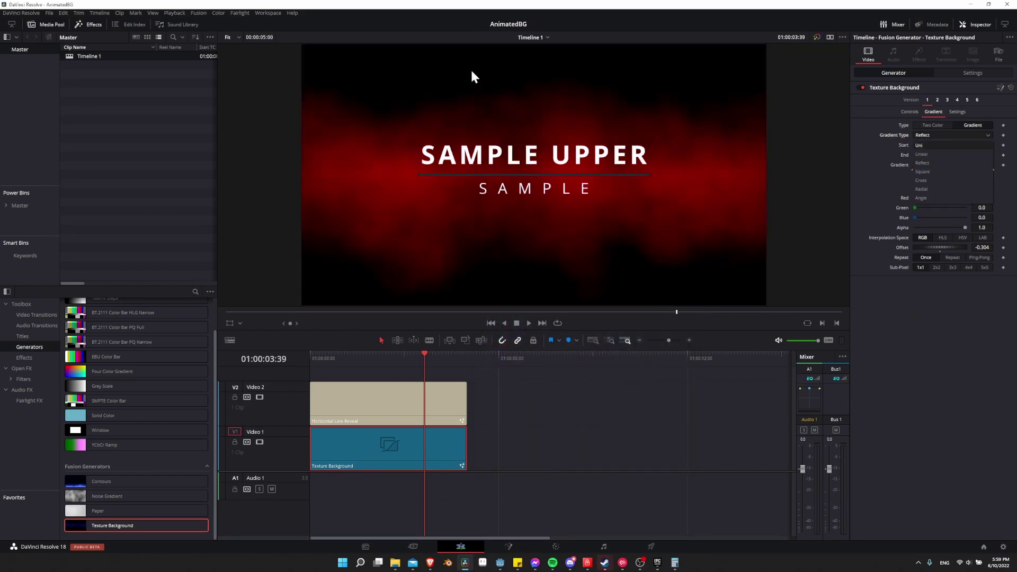
left_click(933, 145)
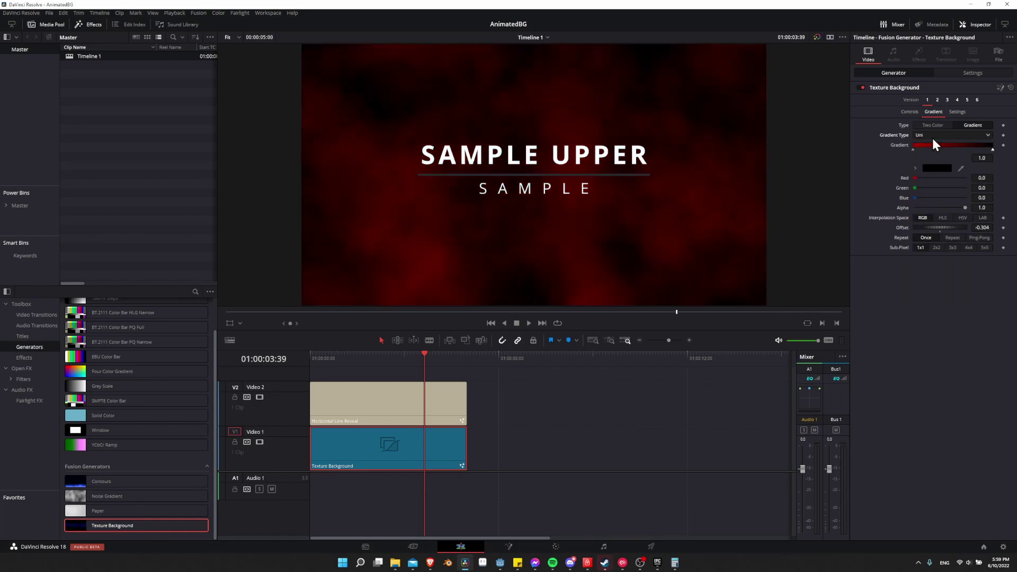
scroll(929, 132, "down", 1)
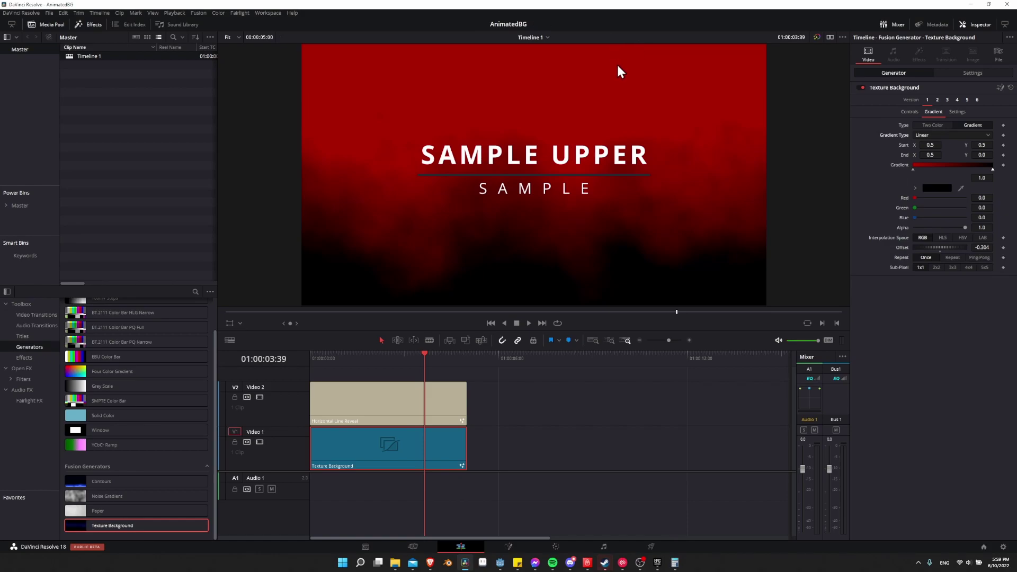
left_click(929, 134)
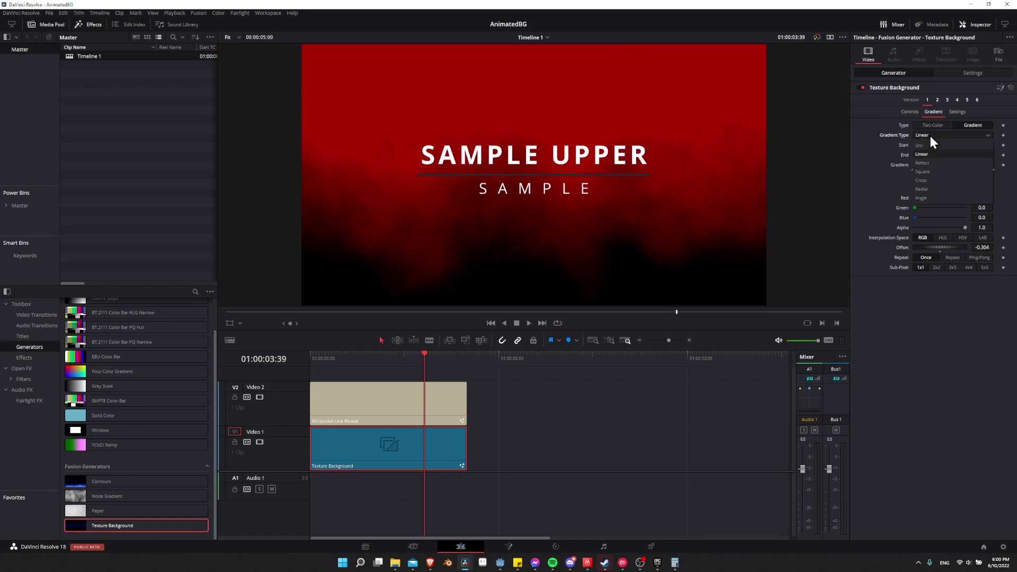
left_click(930, 161)
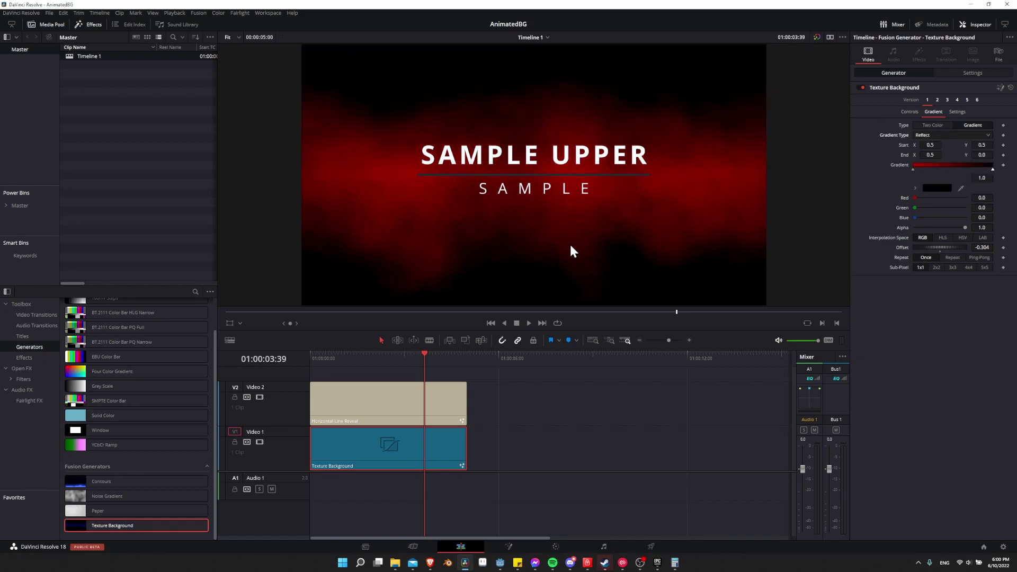
scroll(923, 133, "down", 4)
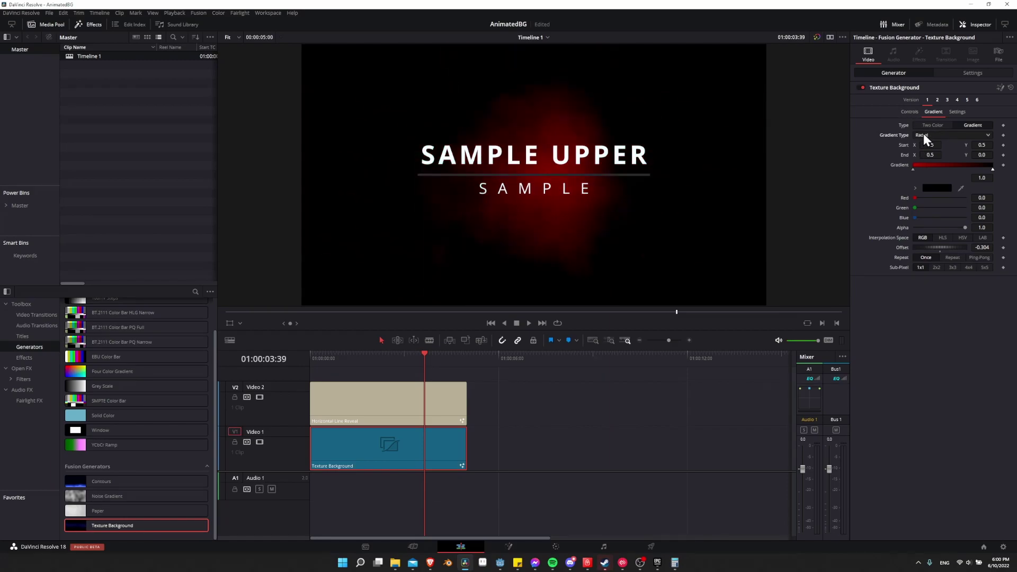
scroll(924, 136, "up", 4)
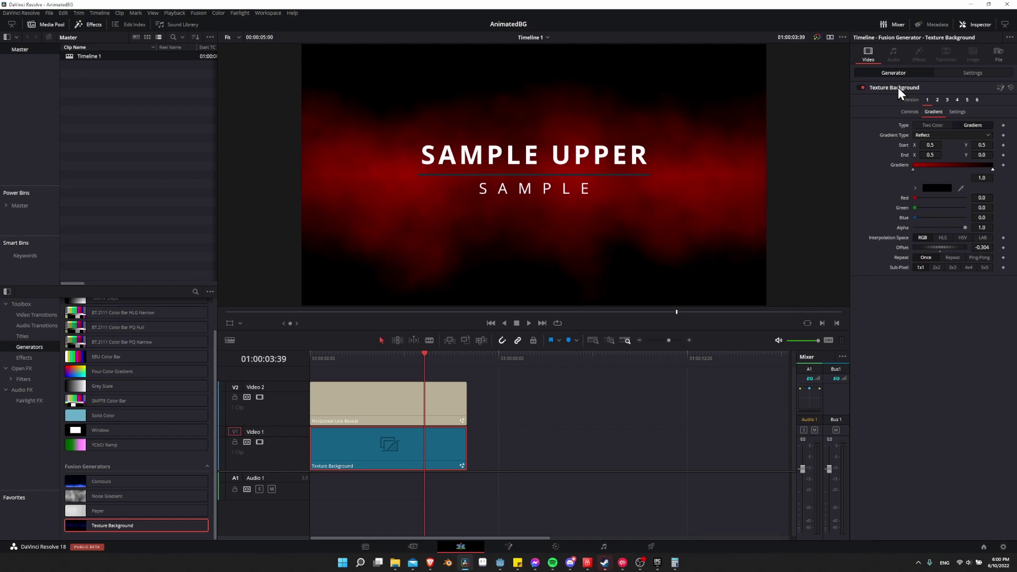
Switch the Texture Background to version 2 and play it from the start of the timeline.
left_click(937, 100)
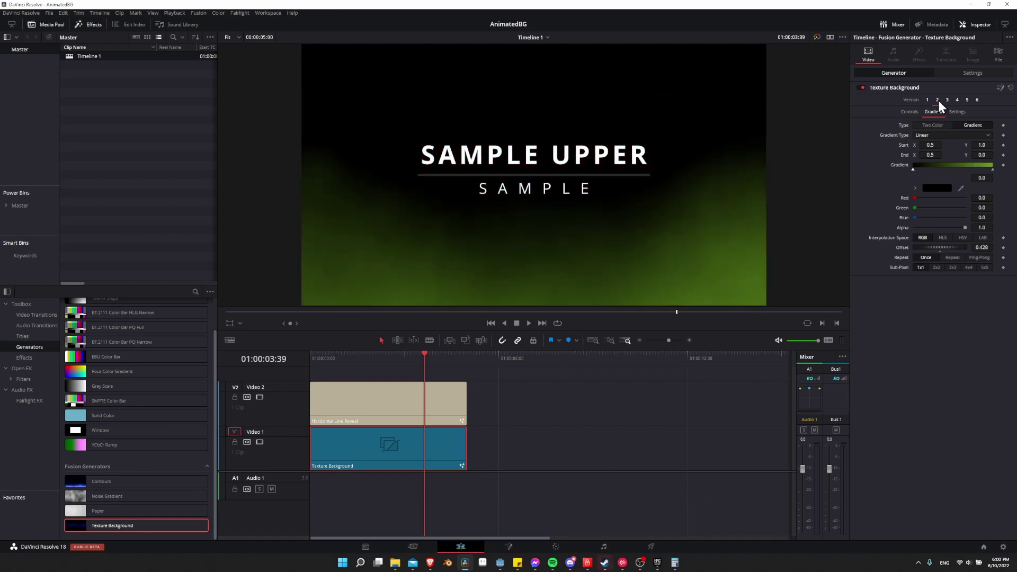
left_click_drag(454, 354, 306, 362)
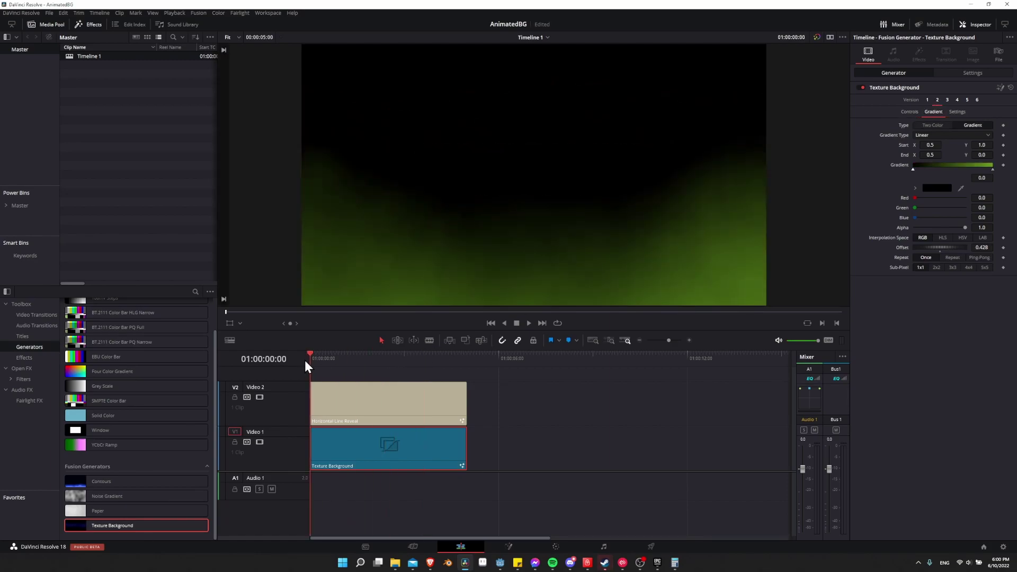
key("space")
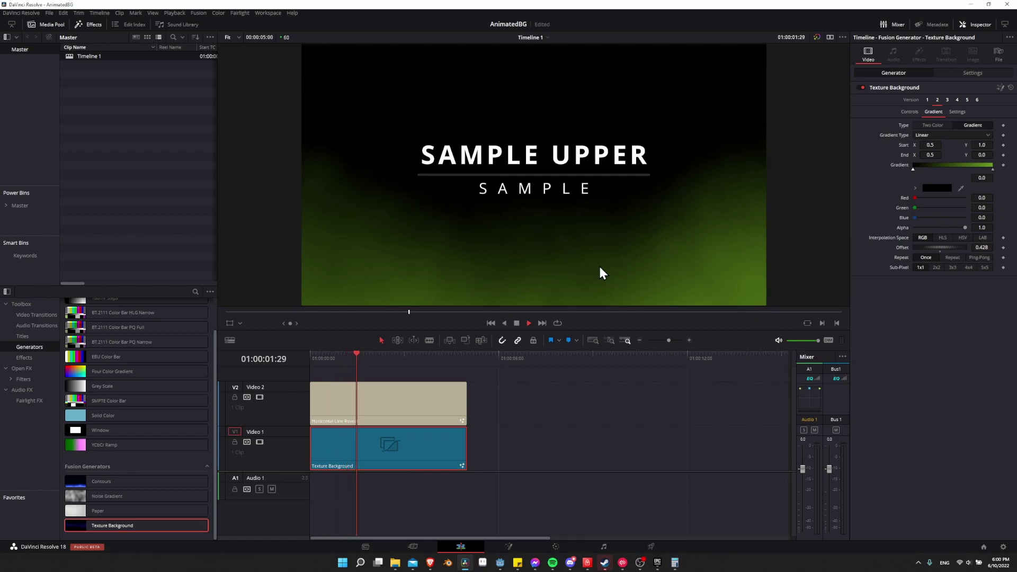
Keyframe the version 2 texture's Seethe at the clip's start, change its value at the clip's end, and play the animation from the start.
left_click(323, 359)
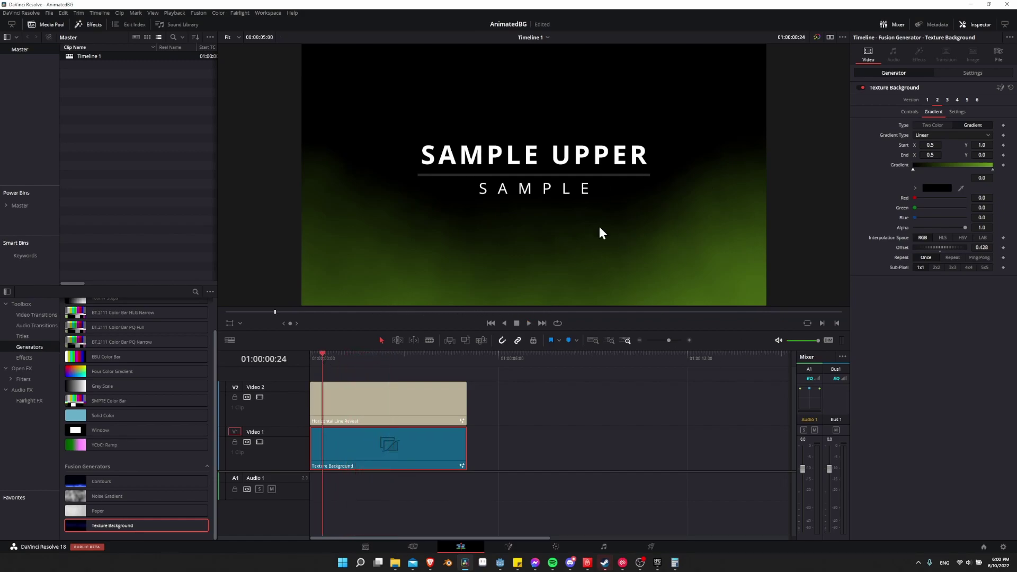
left_click(909, 113)
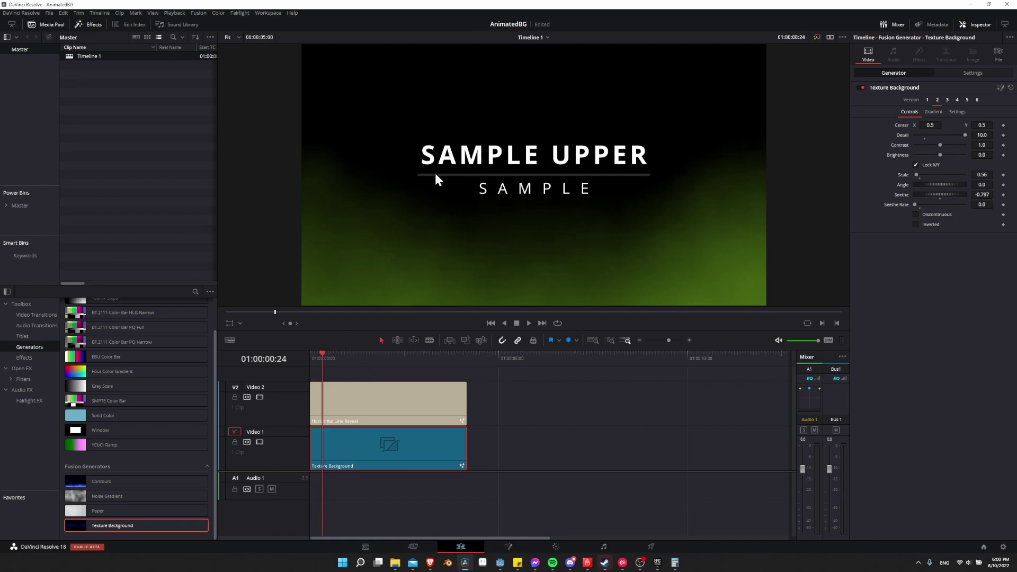
left_click(310, 360)
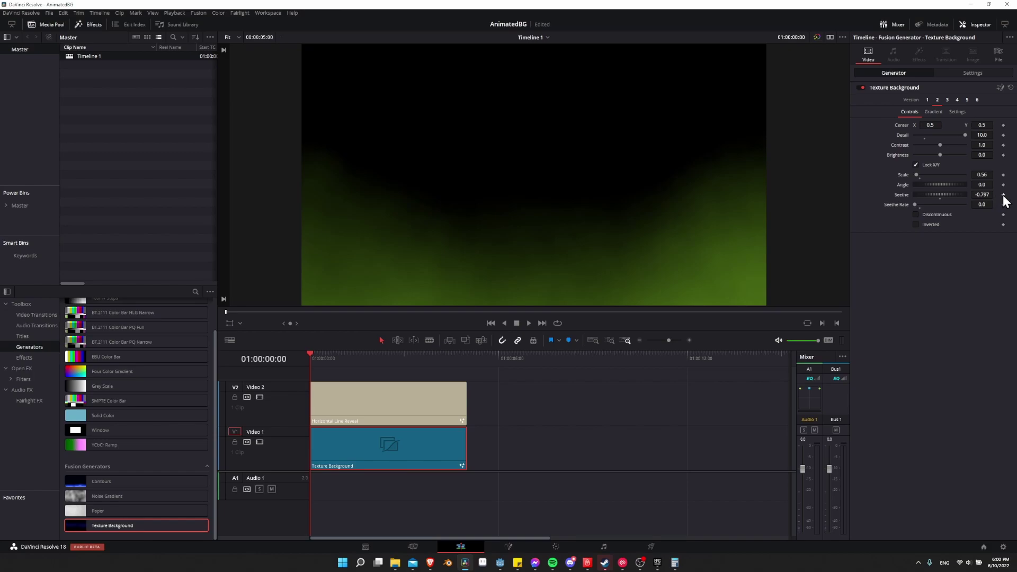
left_click(466, 358)
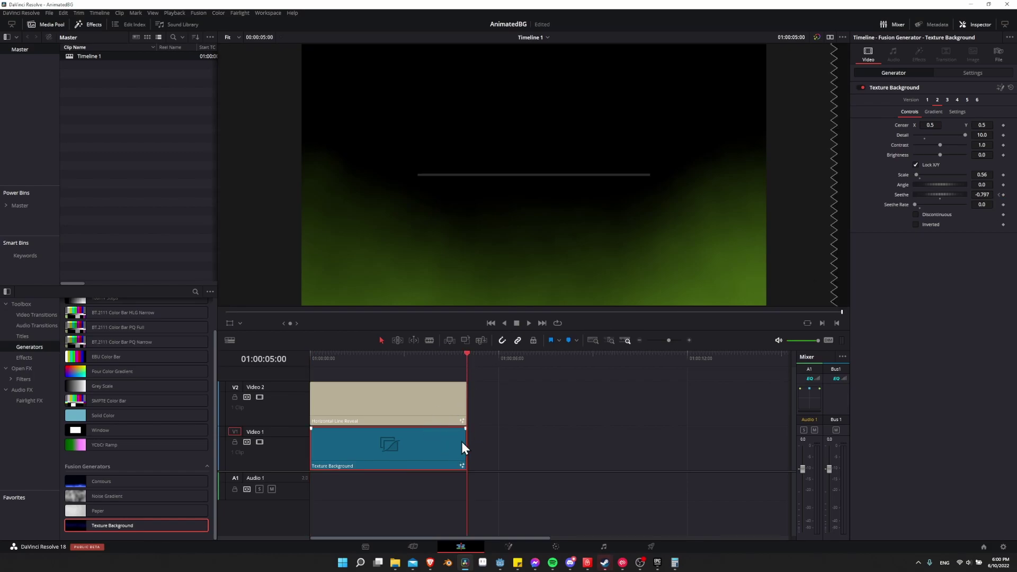
key("ctrl+s")
left_click_drag(975, 194, 955, 194)
key("ctrl+s")
left_click_drag(325, 359, 309, 359)
key("space")
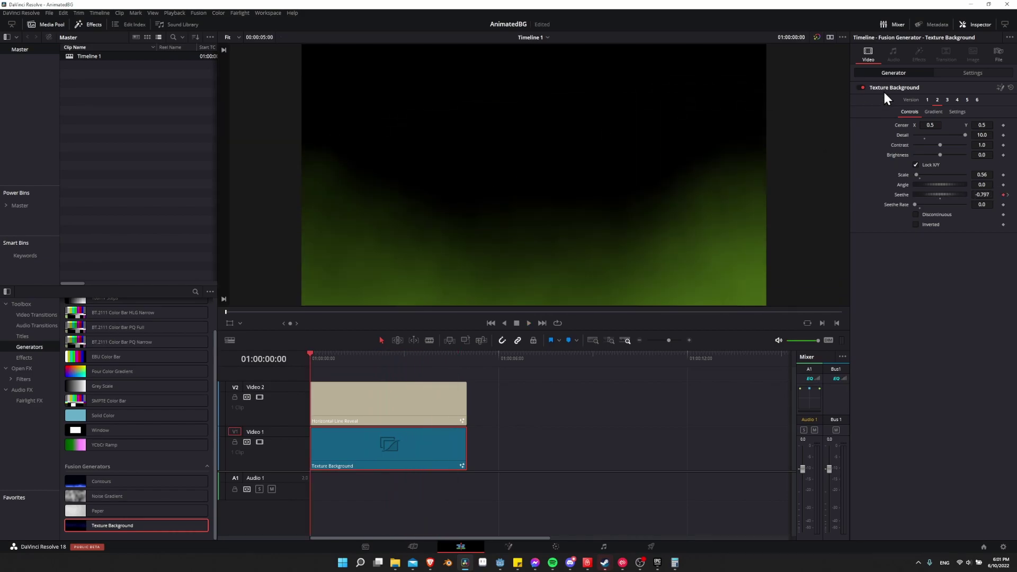
Switch the Texture Background to version 3 and play it beneath the title from the start of the timeline.
left_click(947, 99)
left_click(320, 382)
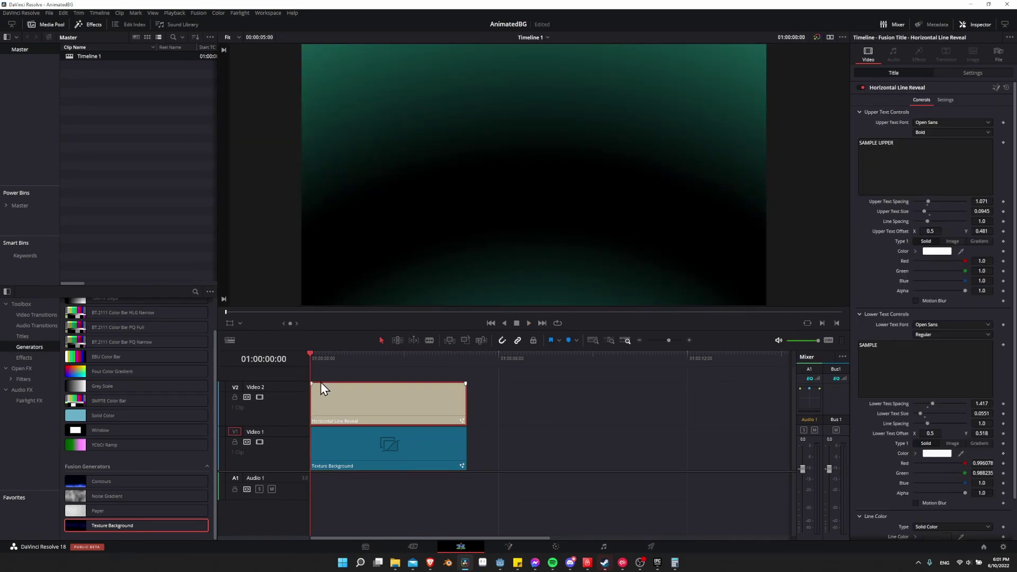
key("space")
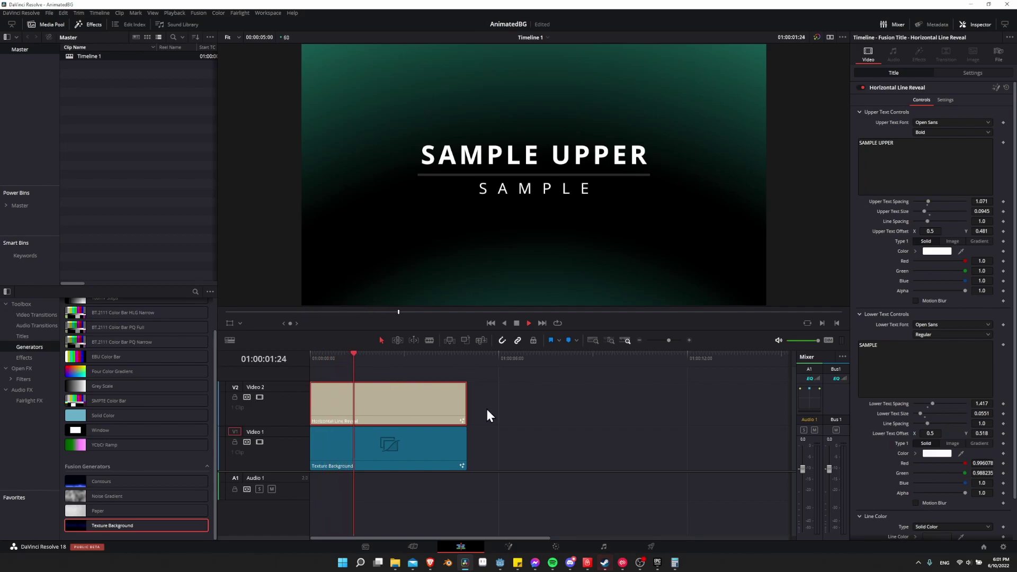
key("space")
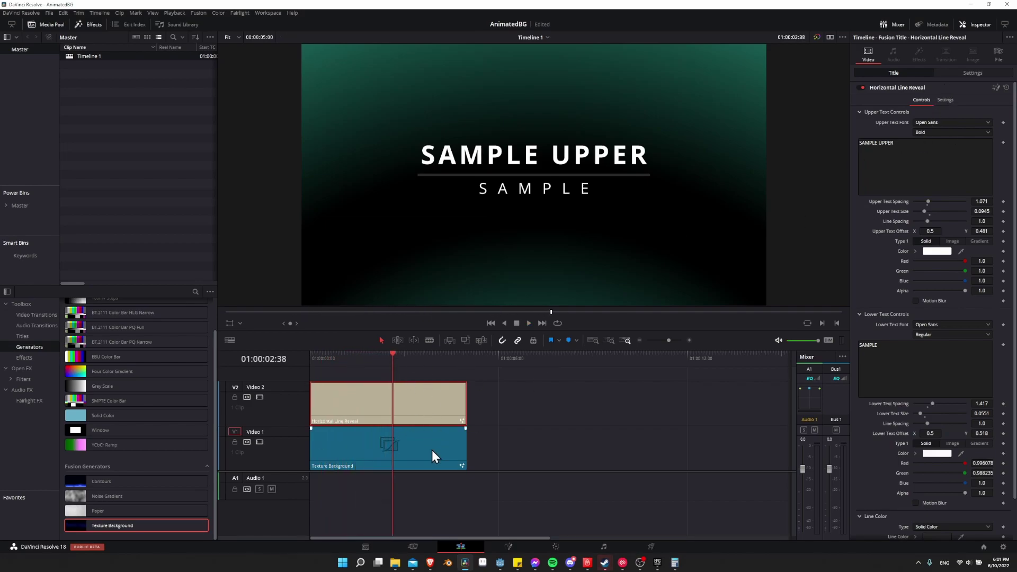
Preview versions 4 and 5 of the Texture Background and switch it to version 6.
left_click(434, 455)
left_click(958, 100)
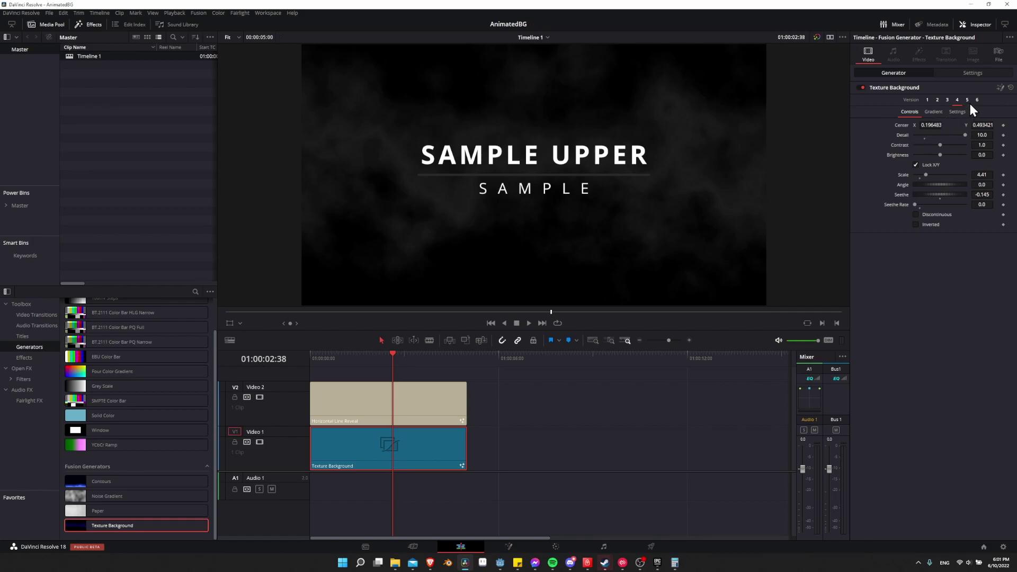
left_click(967, 101)
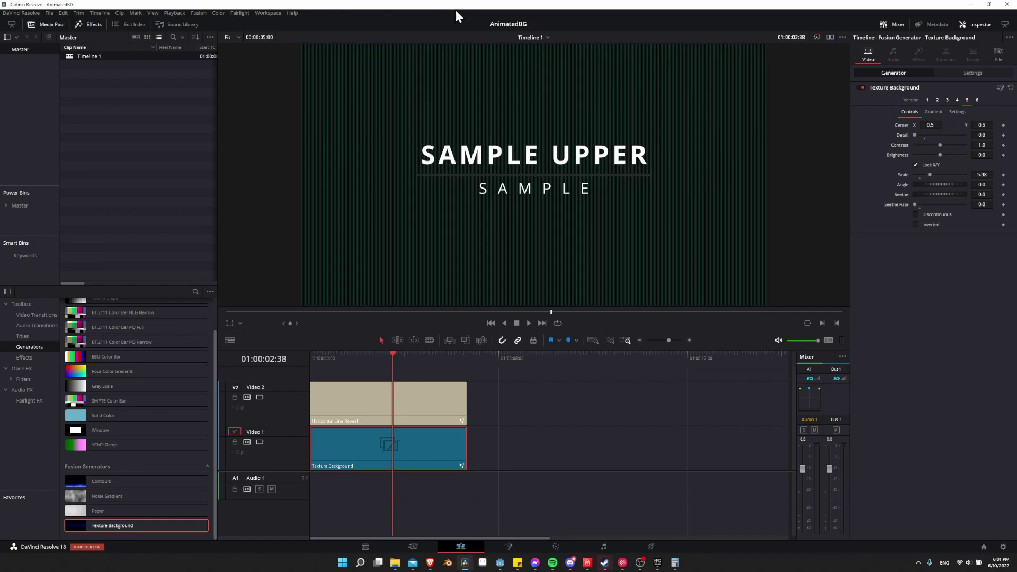
left_click(977, 100)
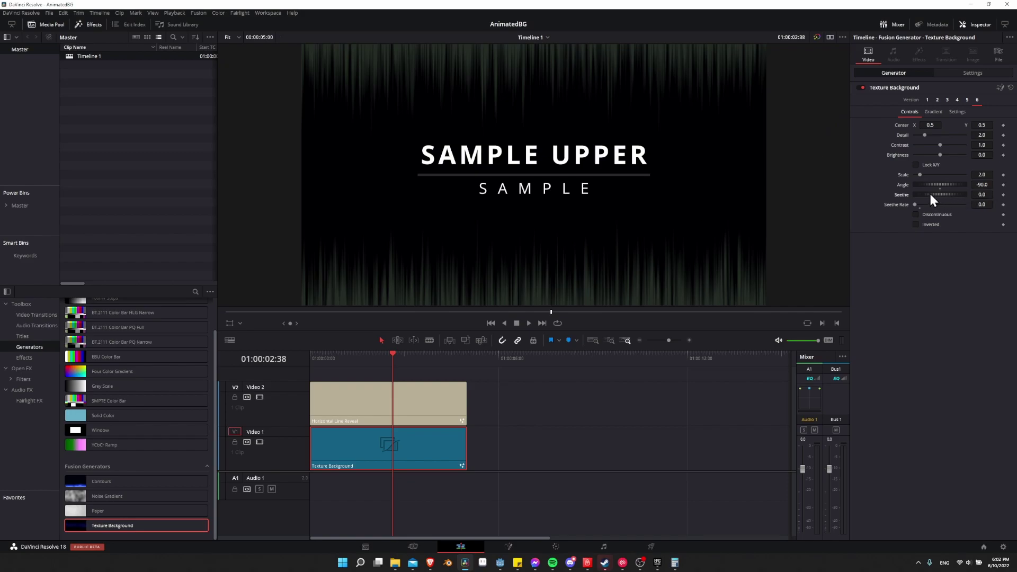
Try shifting the Seethe and raising the Brightness to about 0.27 on the version 6 texture, and reset both.
left_click_drag(921, 195, 978, 191)
left_click_drag(938, 154, 945, 156)
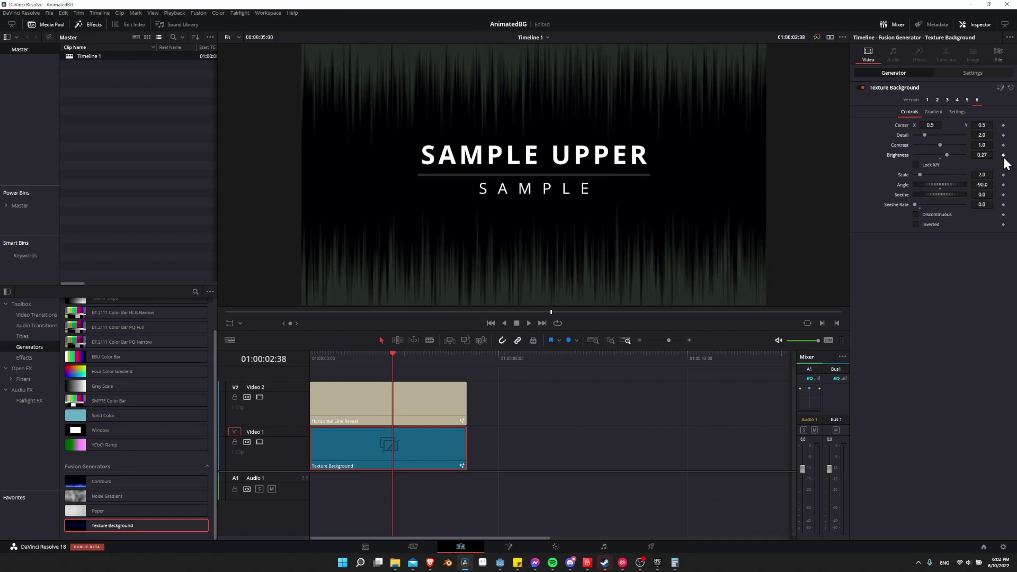
double_click(946, 155)
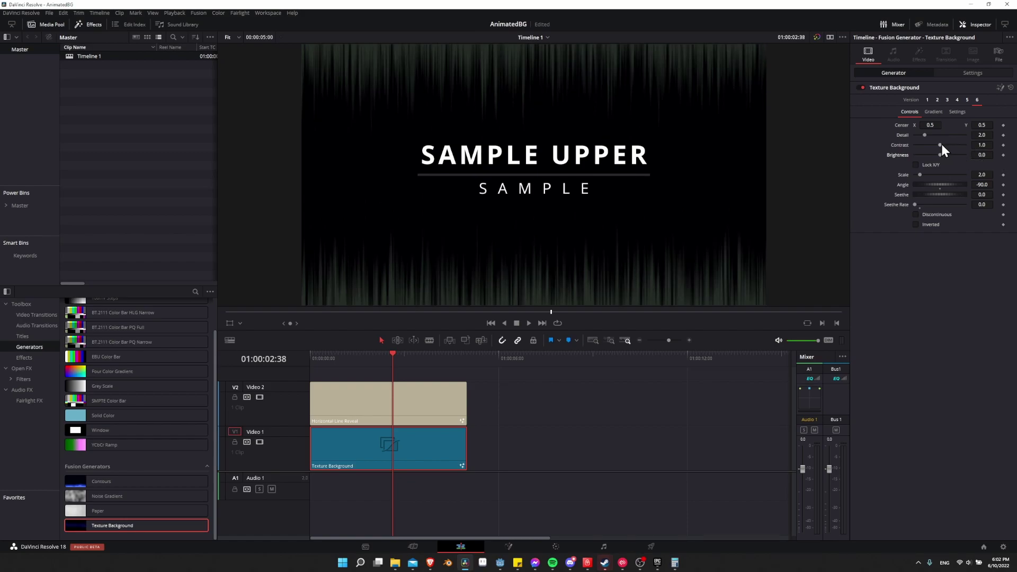
key("ctrl+s")
Set the gradient's offset to about -0.188 and recolour its end stop dark red with red 0.333 and no green or blue.
left_click(927, 111)
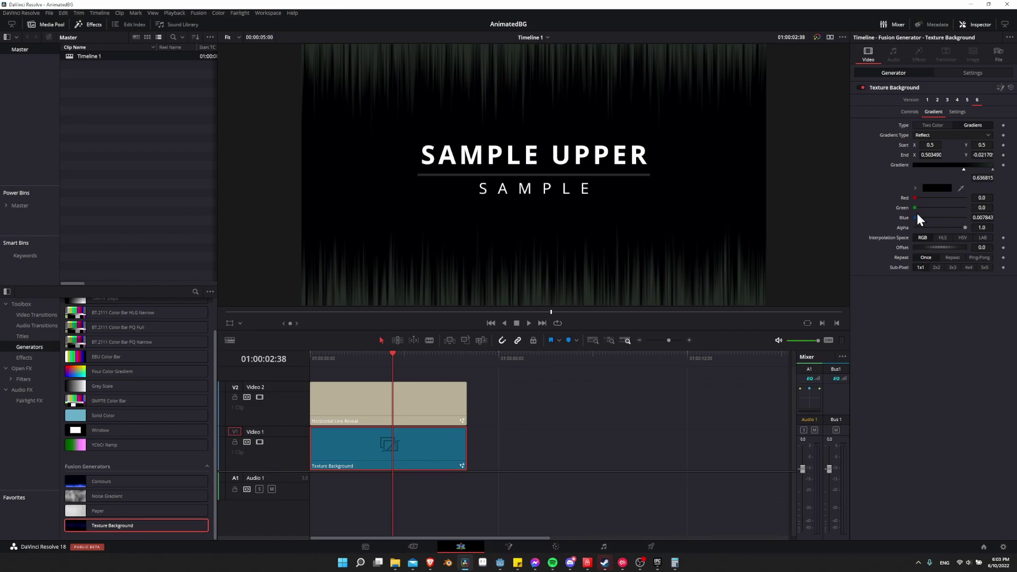
left_click_drag(933, 247, 935, 245)
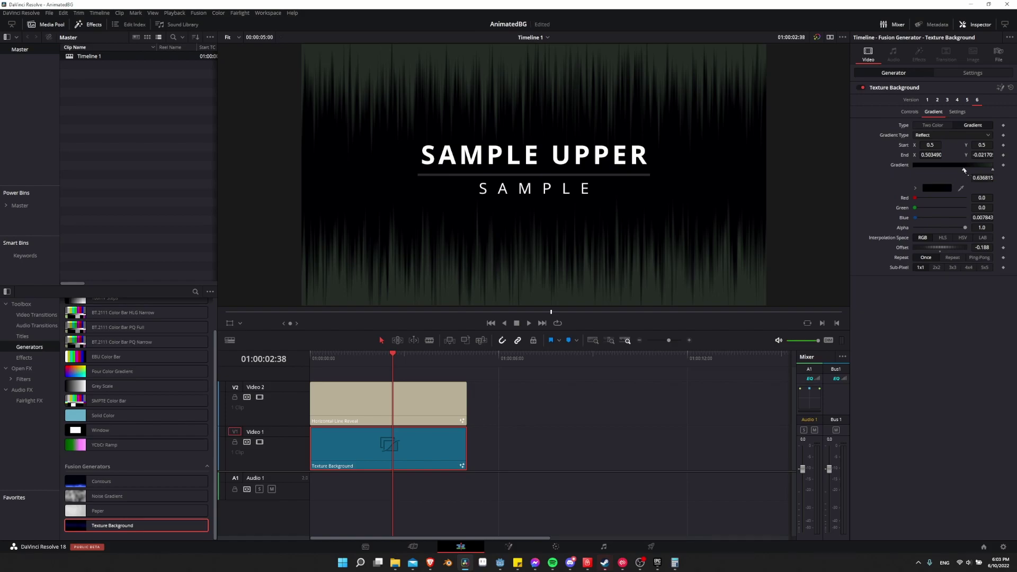
left_click(992, 168)
left_click(936, 188)
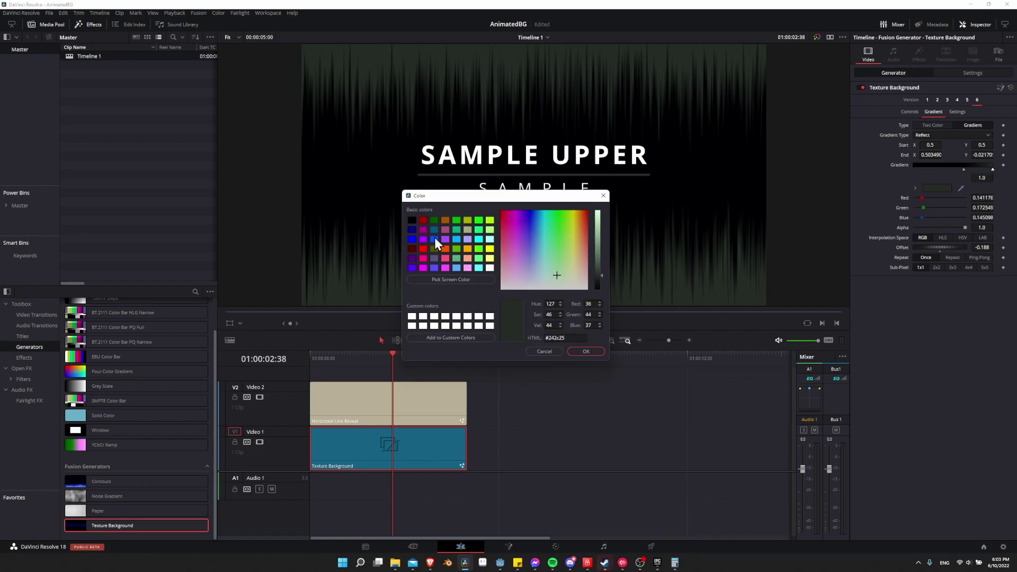
left_click(456, 221)
left_click(411, 248)
left_click(586, 351)
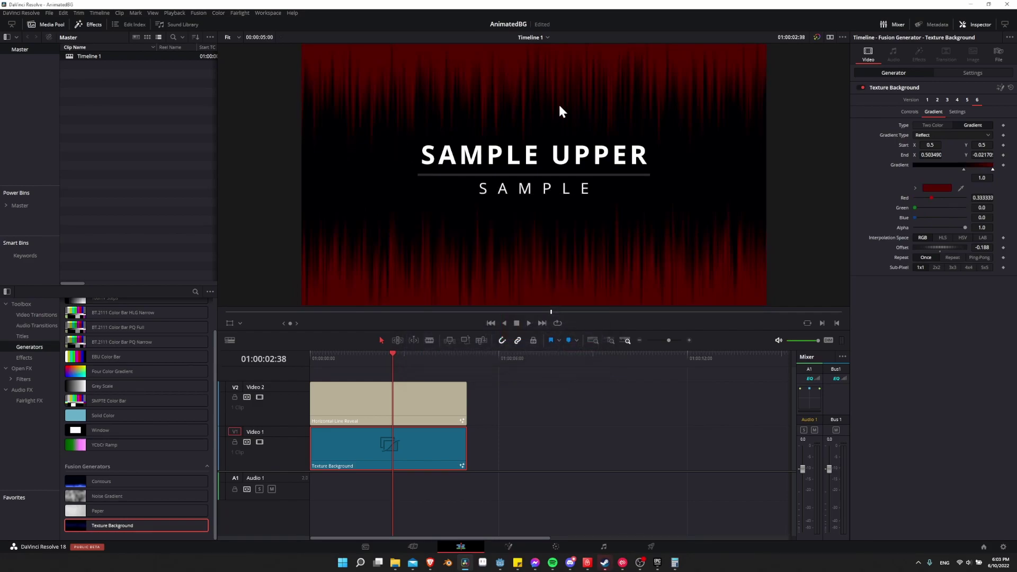
key("ctrl+s")
Change the Texture Background's gradient type to Radial and set its offset to about 0.457.
left_click(929, 135)
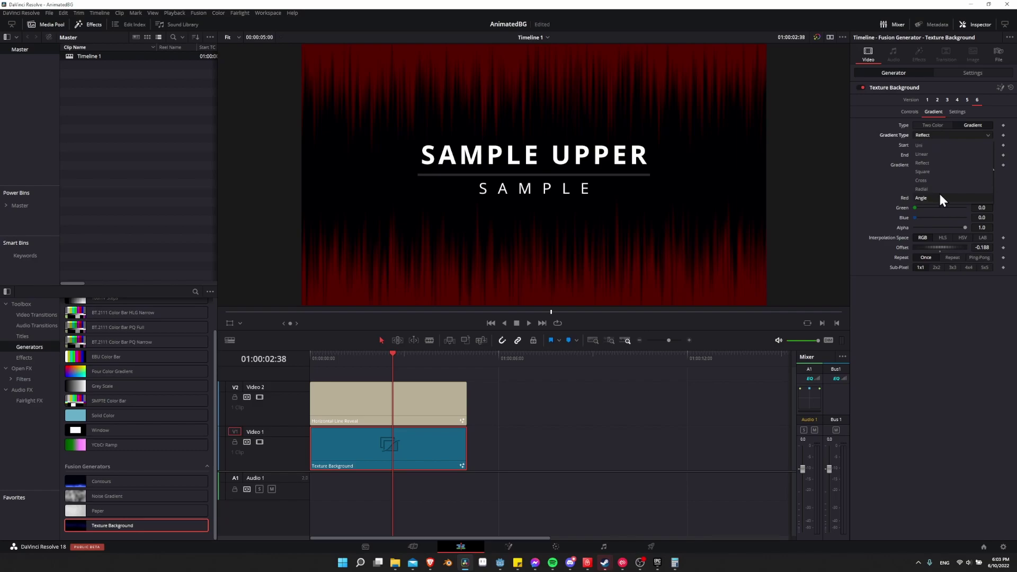
left_click(939, 191)
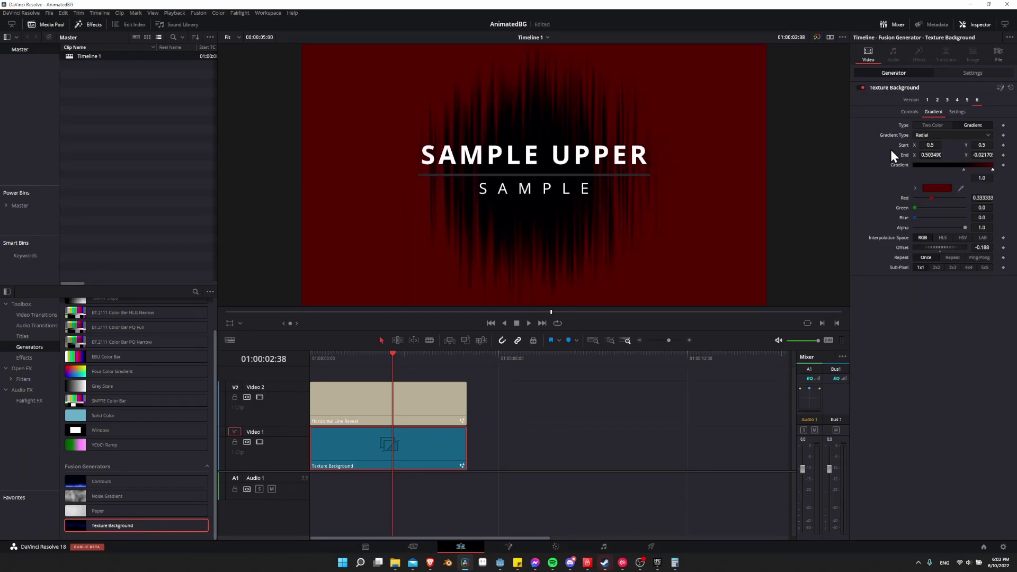
left_click_drag(940, 247, 958, 248)
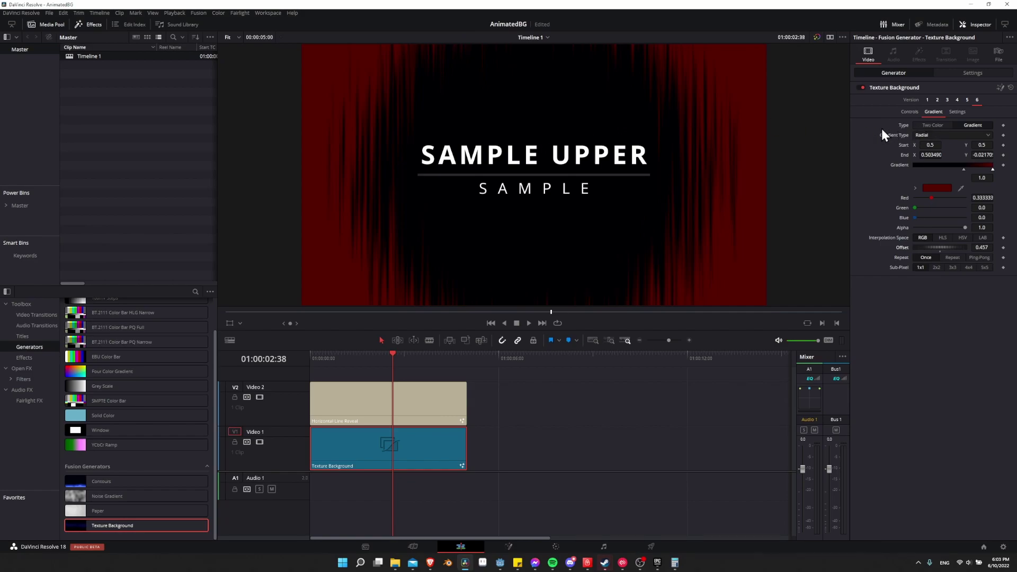
Keyframe the version 6 texture's Seethe from 0 at the clip's start to 3 at its end.
left_click(909, 111)
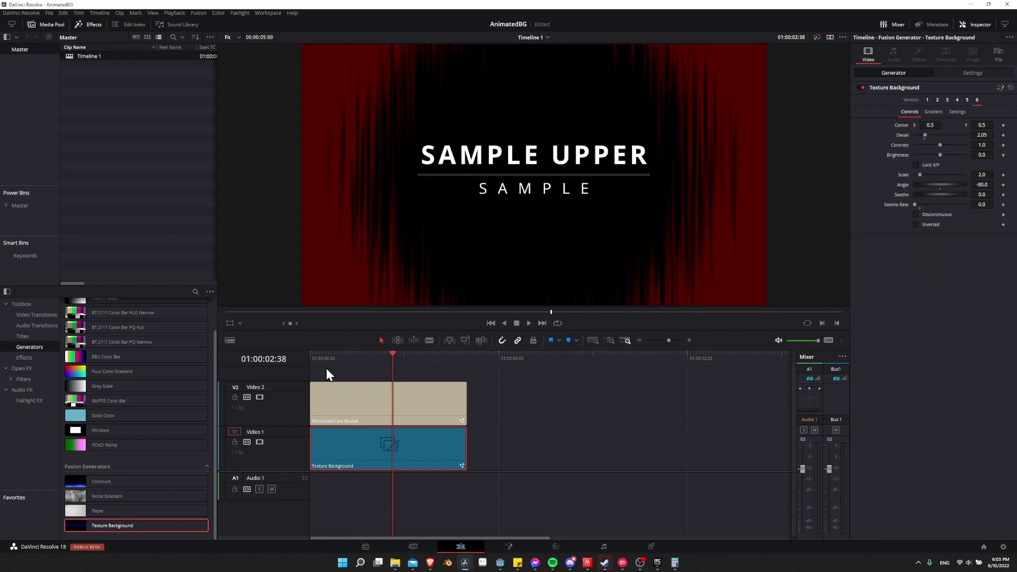
left_click_drag(321, 360, 309, 360)
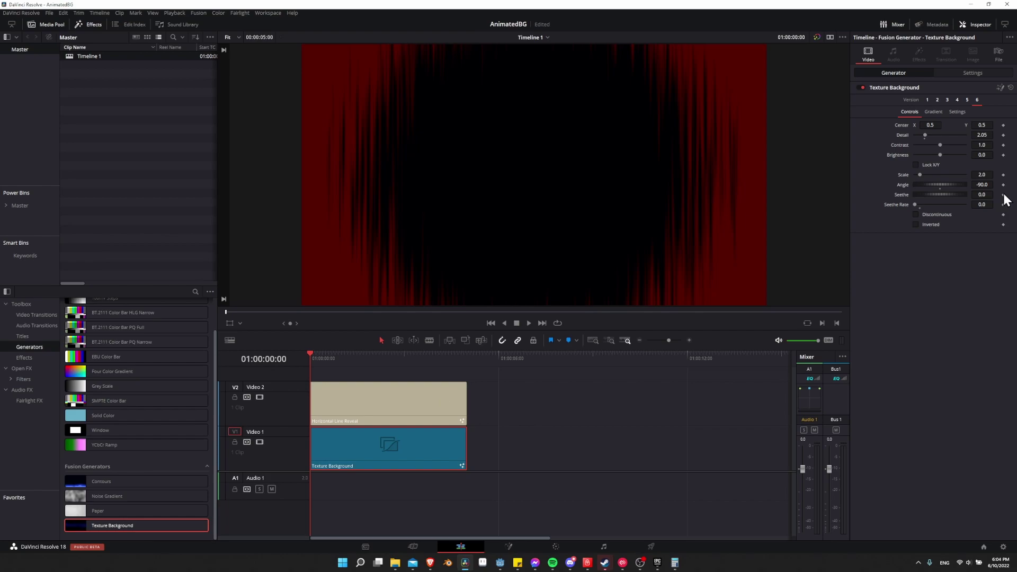
left_click(464, 357)
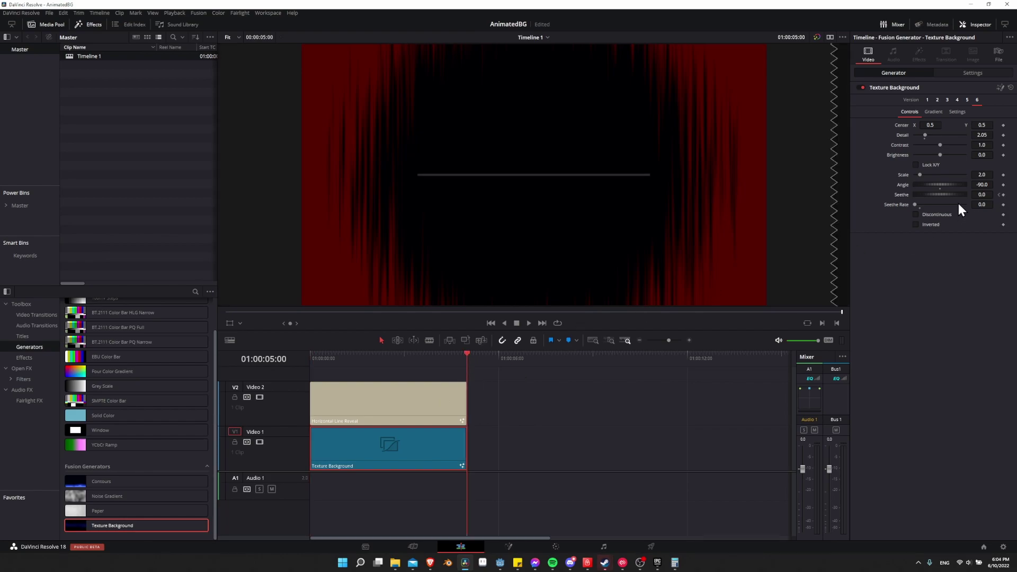
mouse_move(981, 194)
left_mouse_down()
mouse_move(1006, 195)
mouse_move(977, 192)
left_mouse_up()
double_click(977, 193)
type("3")
key("Tab")
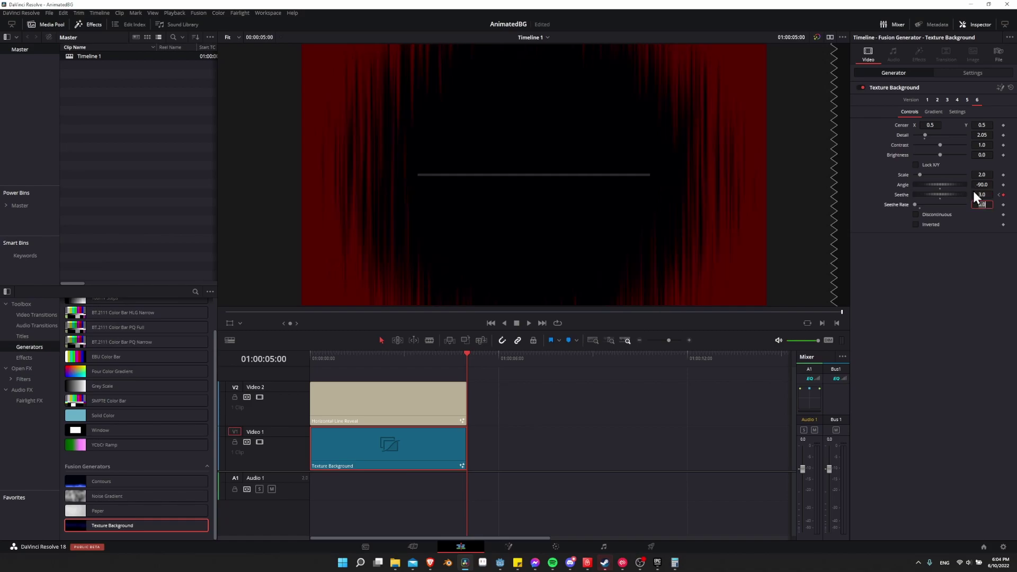
Play the title over the animated radial texture from the start of the timeline.
left_click(642, 465)
left_click(383, 412)
key("Home")
key("space")
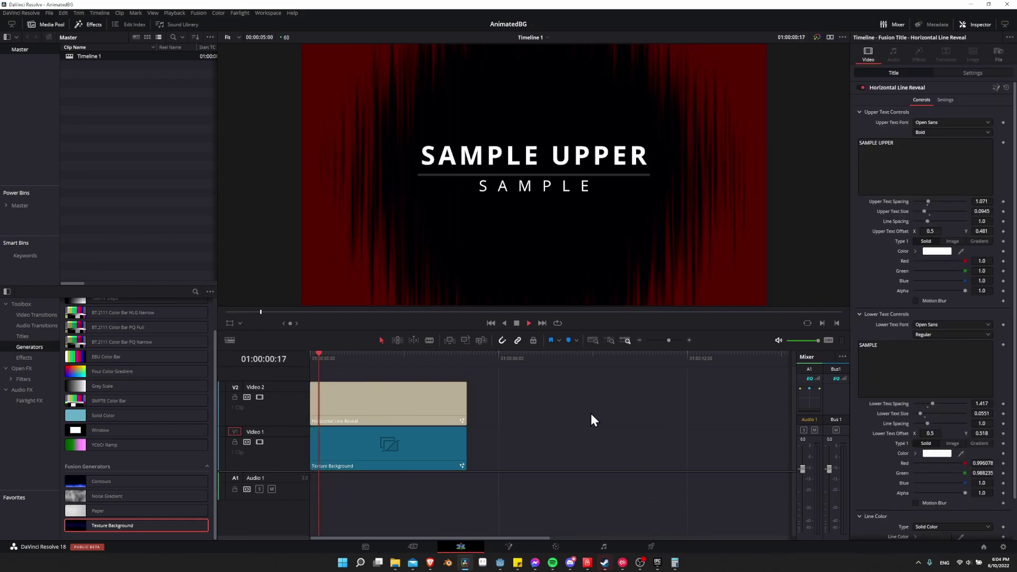
Try a gradient offset of about 0.182 on the Texture Background and play the clip to check it.
left_click(427, 444)
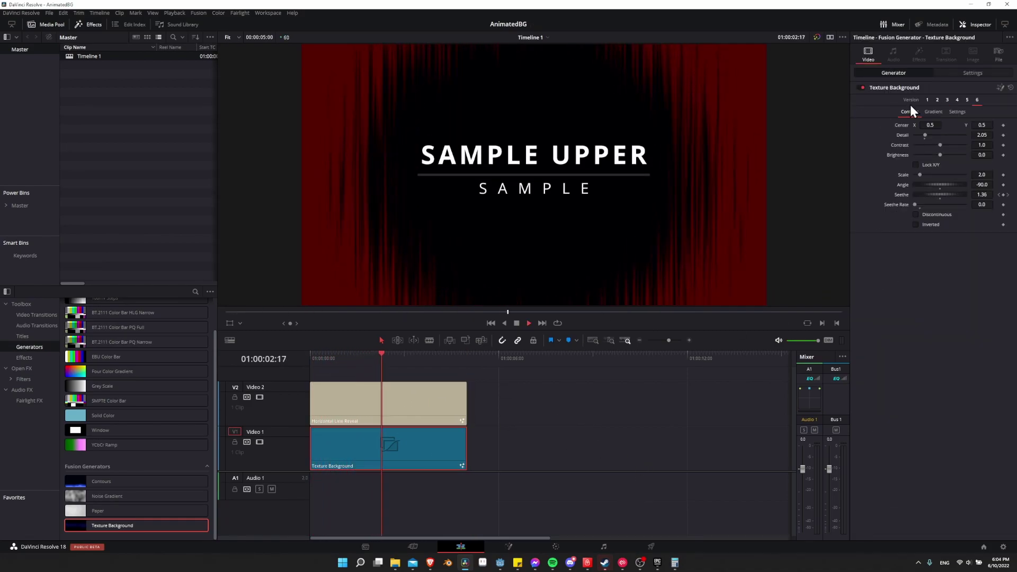
left_click(932, 112)
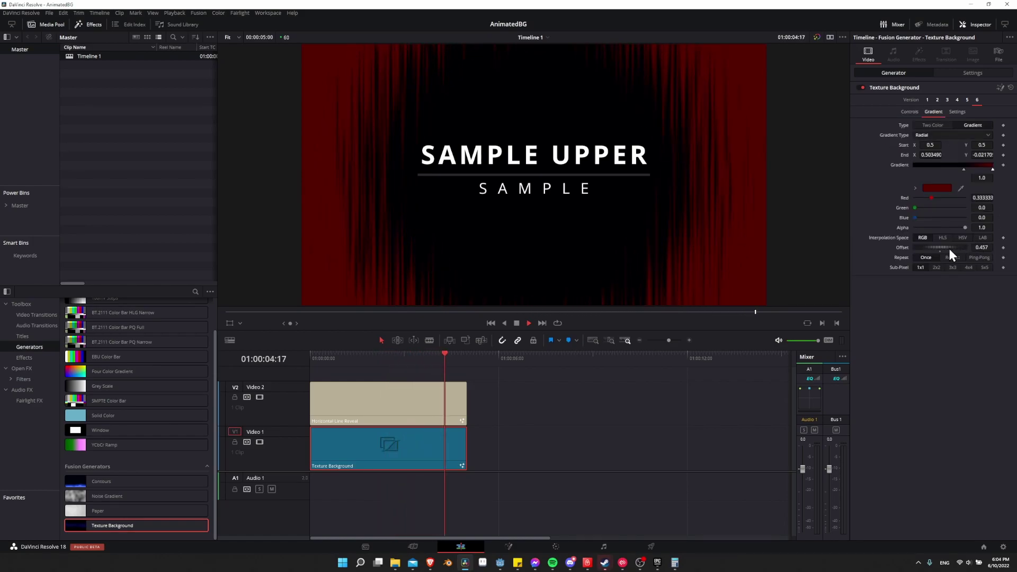
left_click_drag(949, 248, 928, 246)
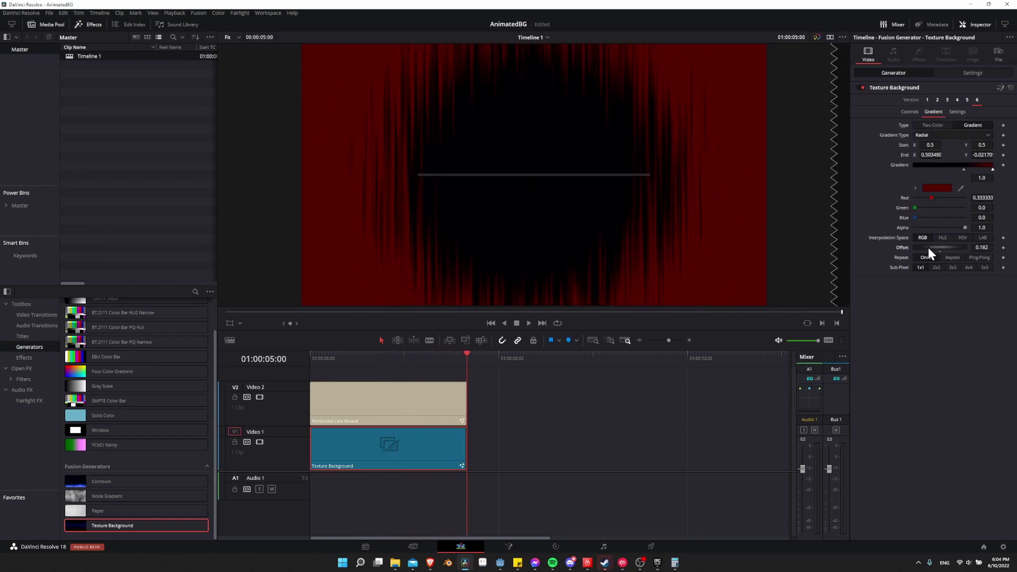
left_click(332, 357)
key("space")
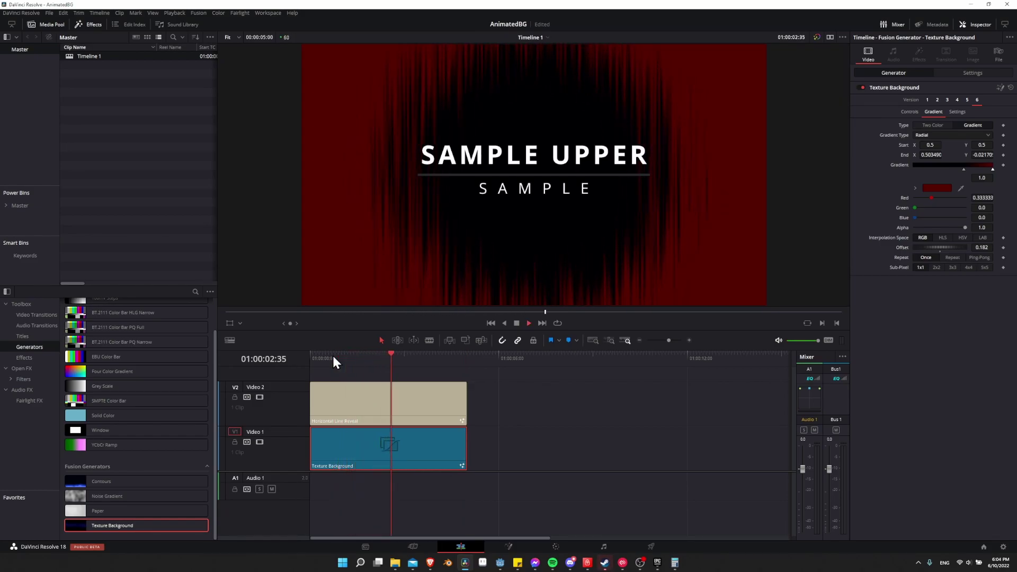
Move the gradient's black colour stop to about 0.398 and set the gradient's End X to about 0.29.
left_click(315, 359)
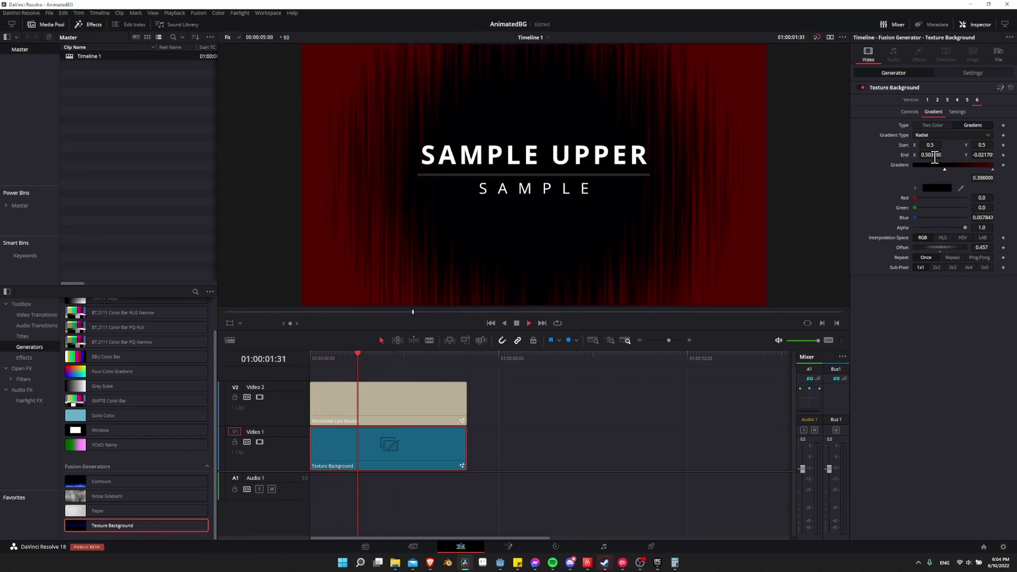
left_click_drag(930, 154, 919, 154)
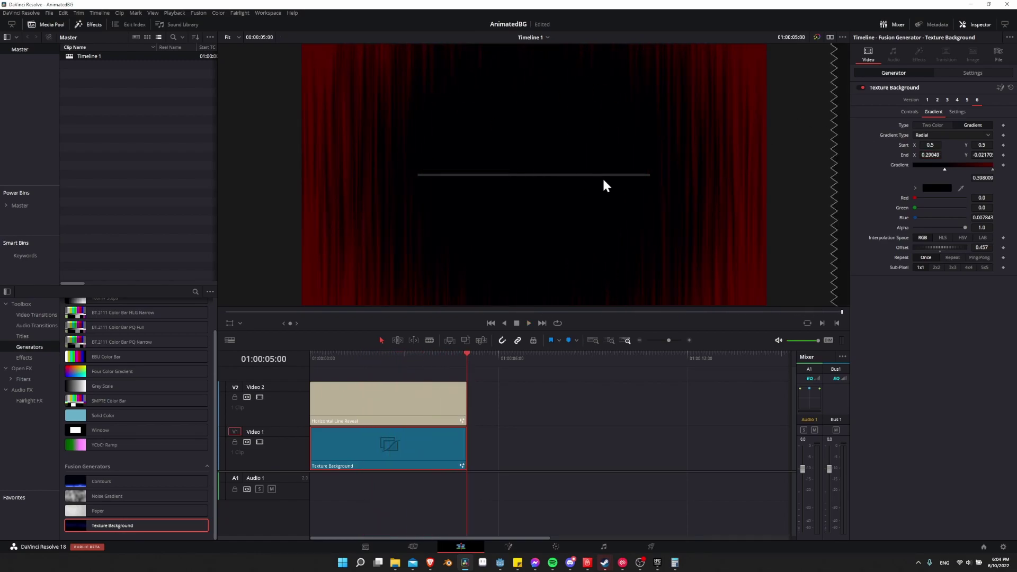